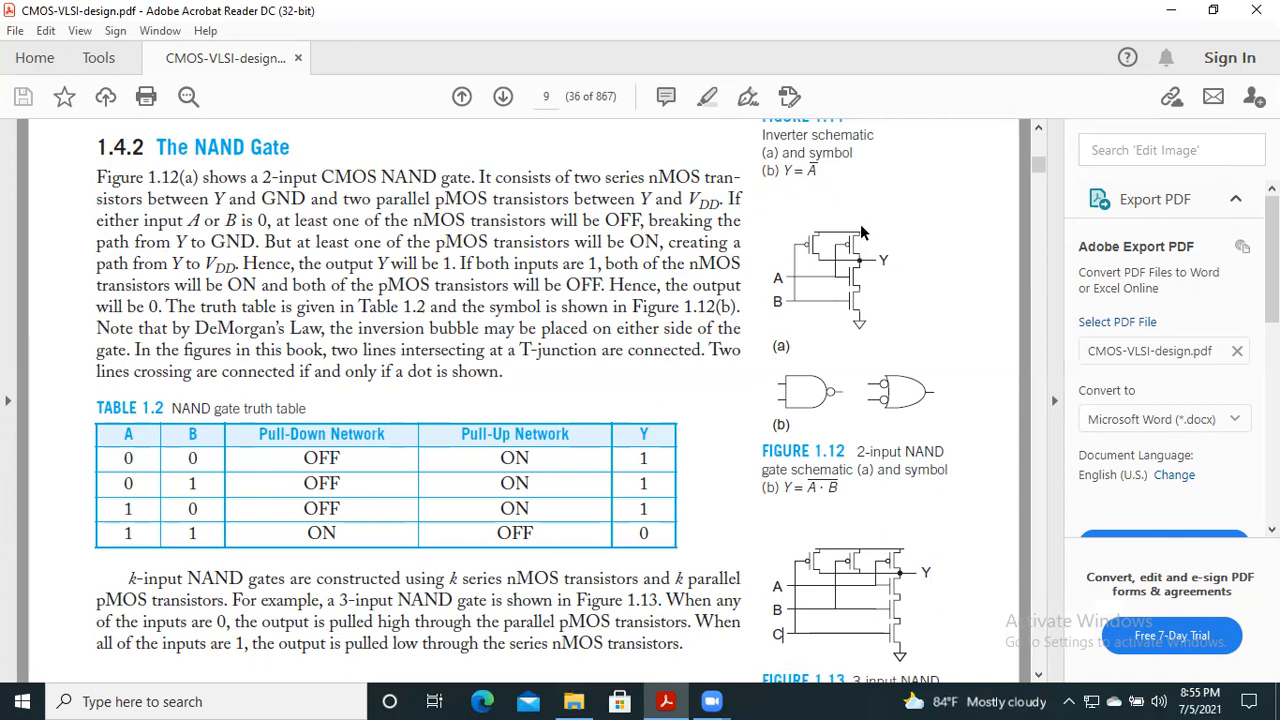
Put the PDF away and launch Dsch2.exe from the DSCH folder on drive D:.
mouse_move(665, 637)
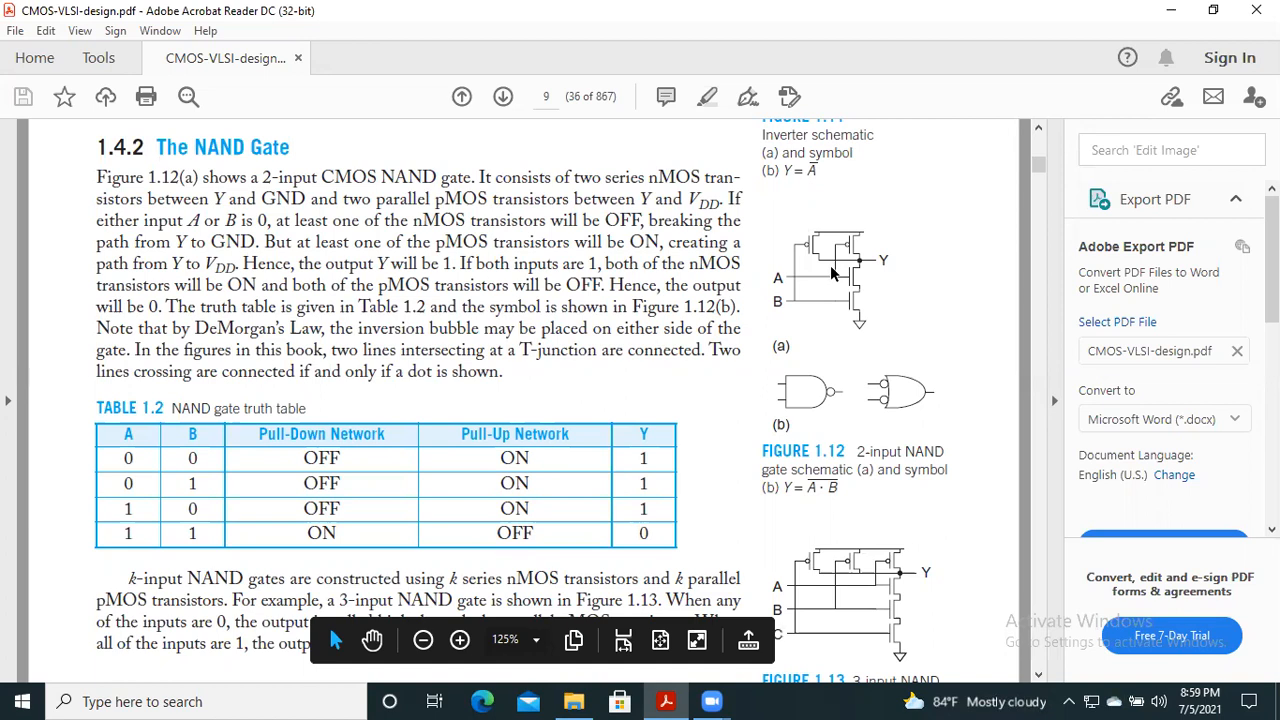
click(1172, 14)
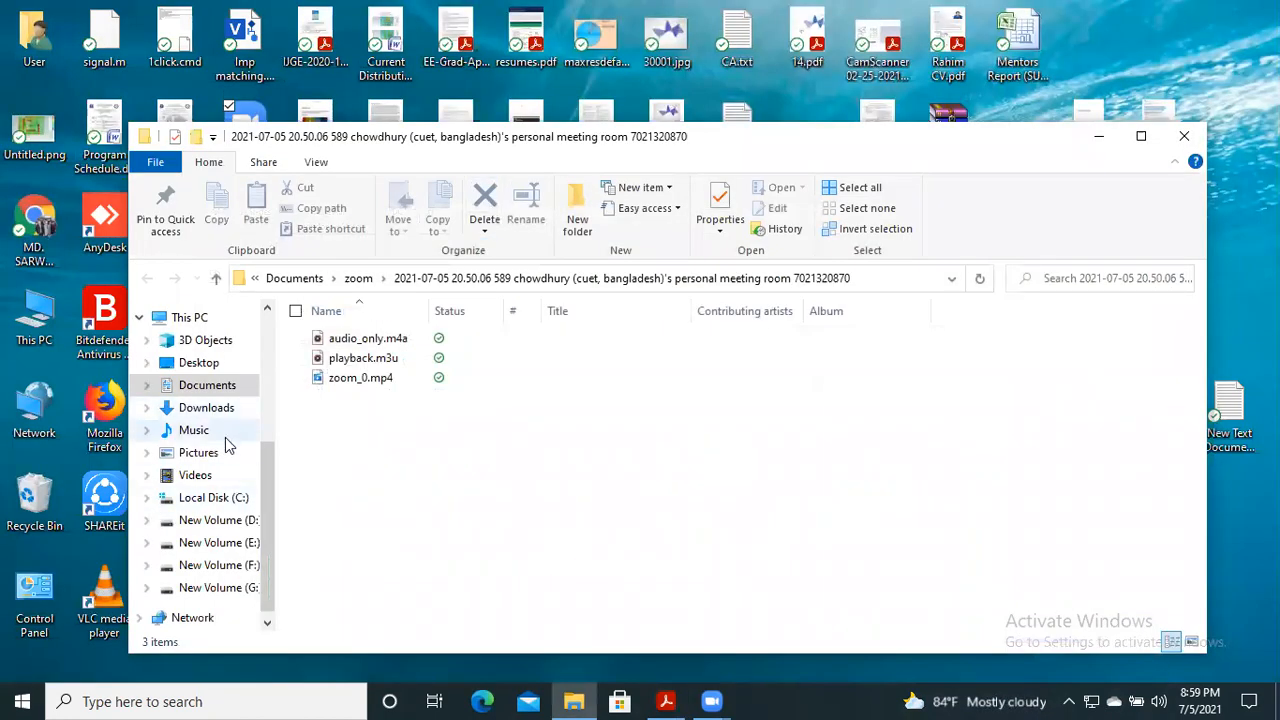
click(241, 524)
click(362, 360)
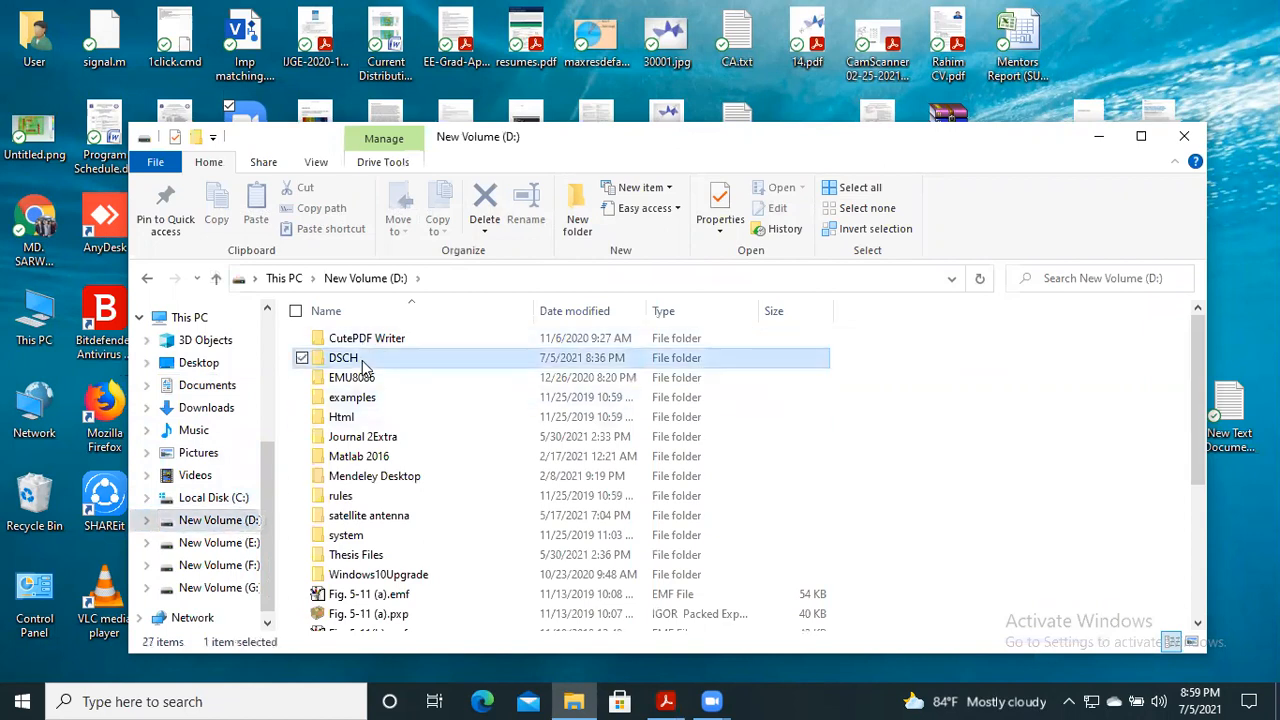
double_click(362, 360)
scroll(455, 387, down, 3)
scroll(455, 387, down, 20)
scroll(455, 385, down, 12)
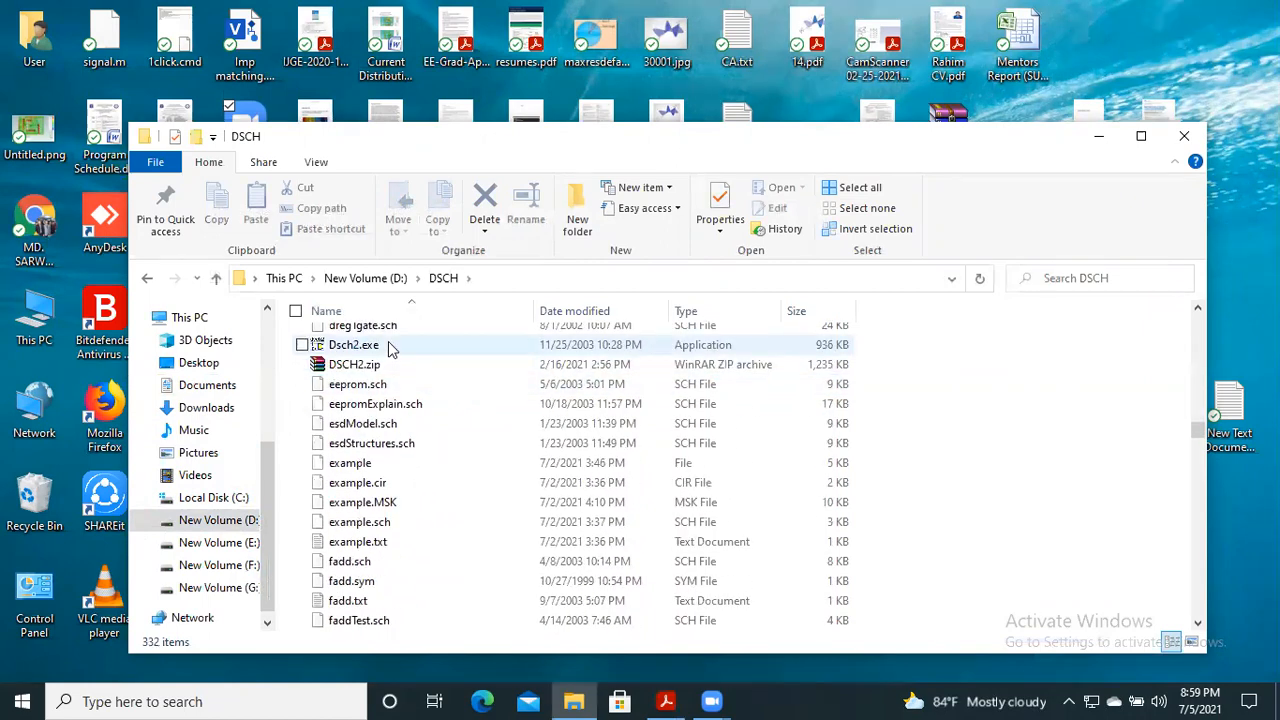
double_click(389, 344)
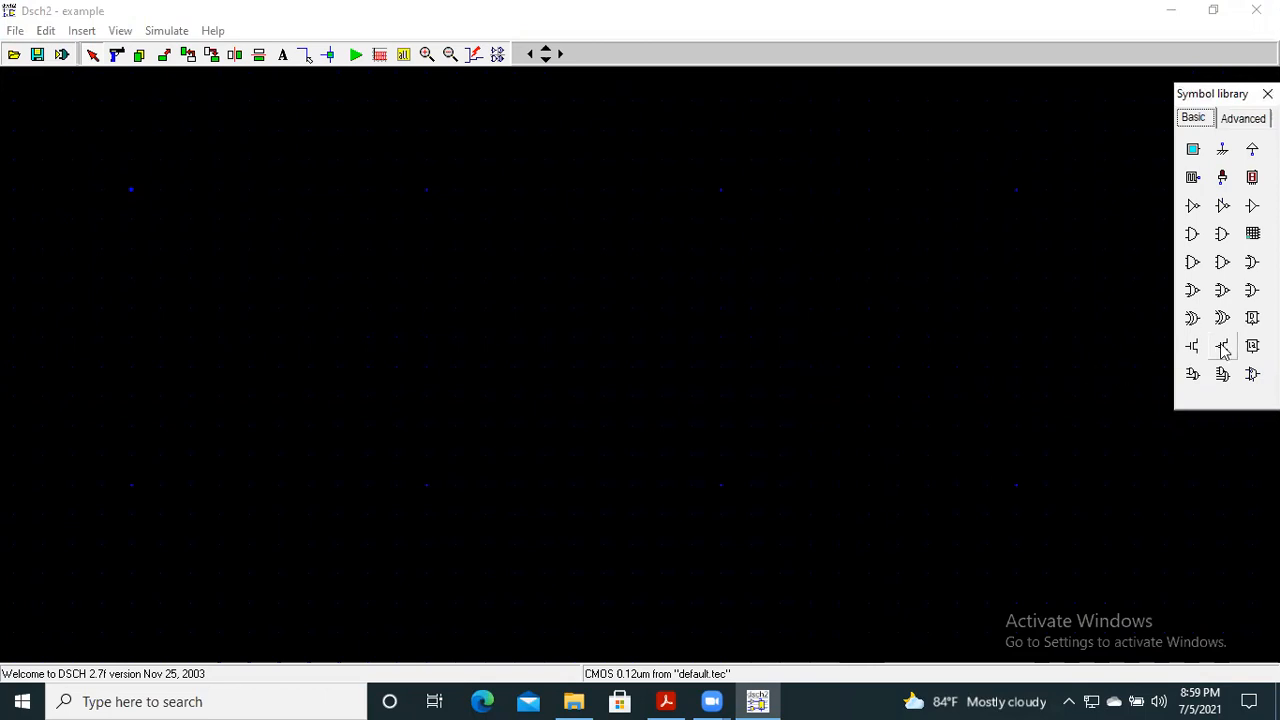
Place two pMOS transistors side by side at the top of the schematic and two nMOS transistors one above the other below them.
drag(1222, 346, 411, 257)
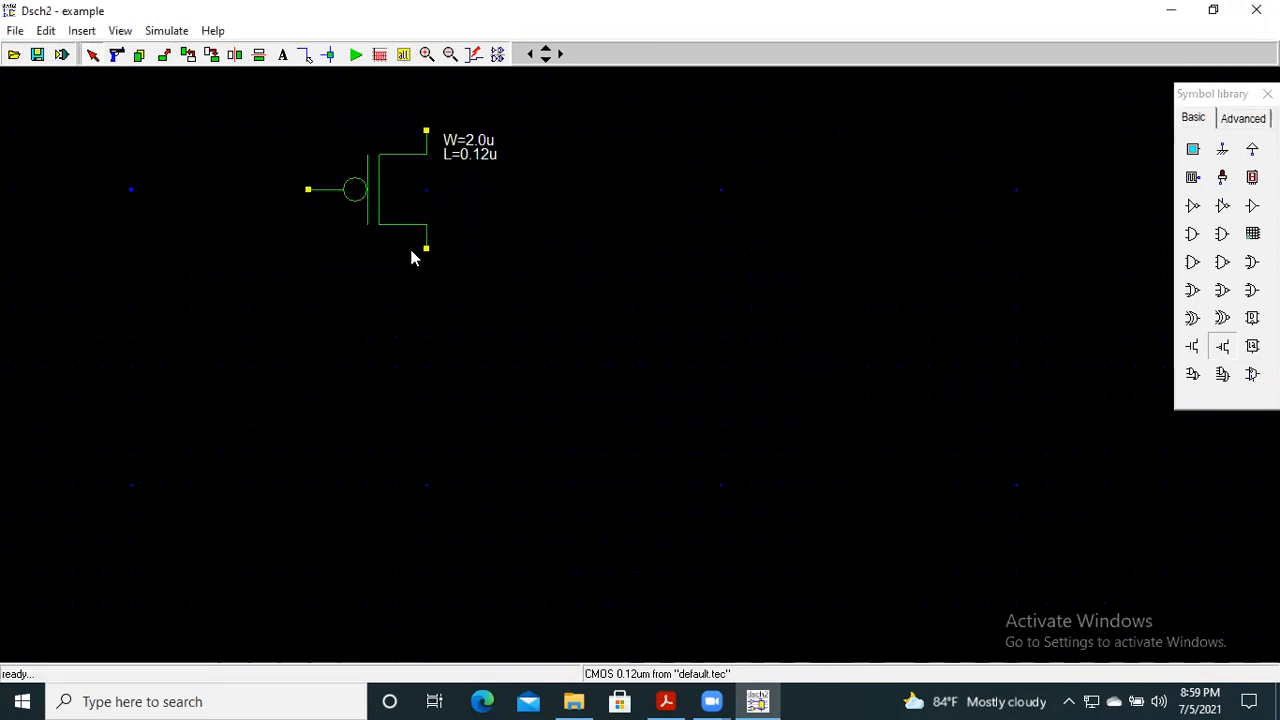
click(1221, 344)
drag(1222, 344, 722, 258)
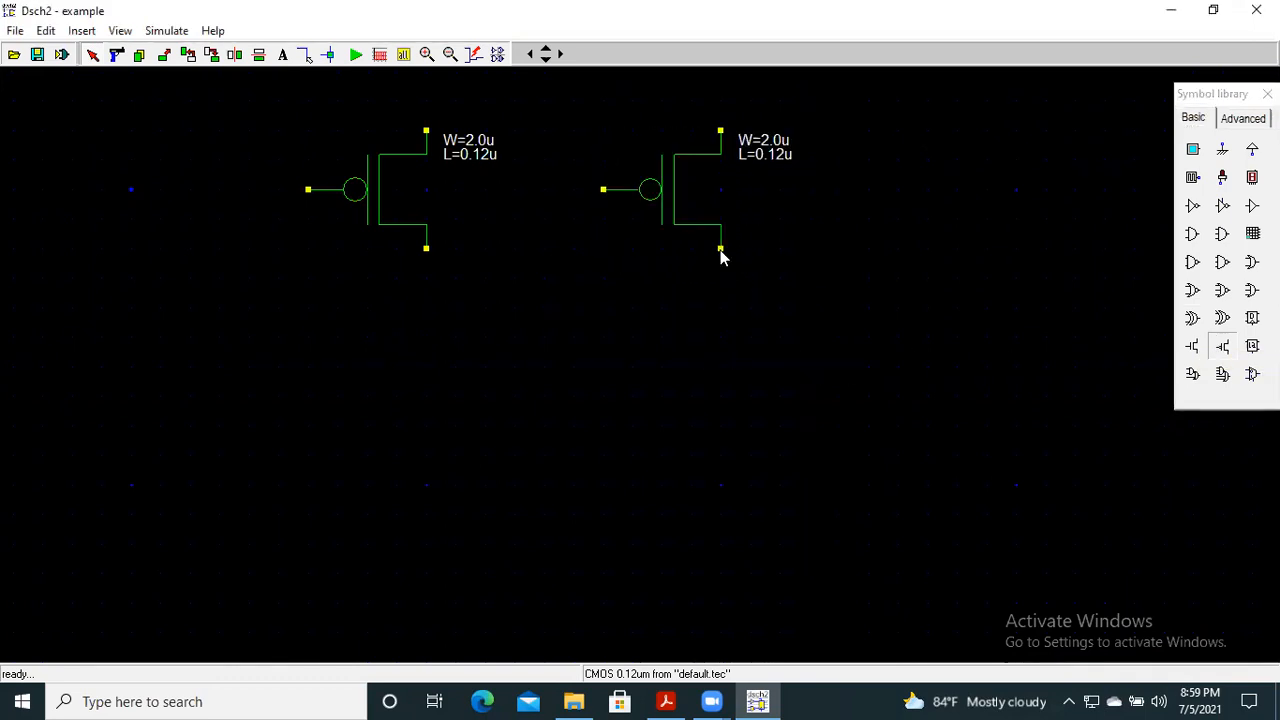
click(1190, 355)
drag(1191, 360, 620, 432)
drag(1195, 345, 656, 552)
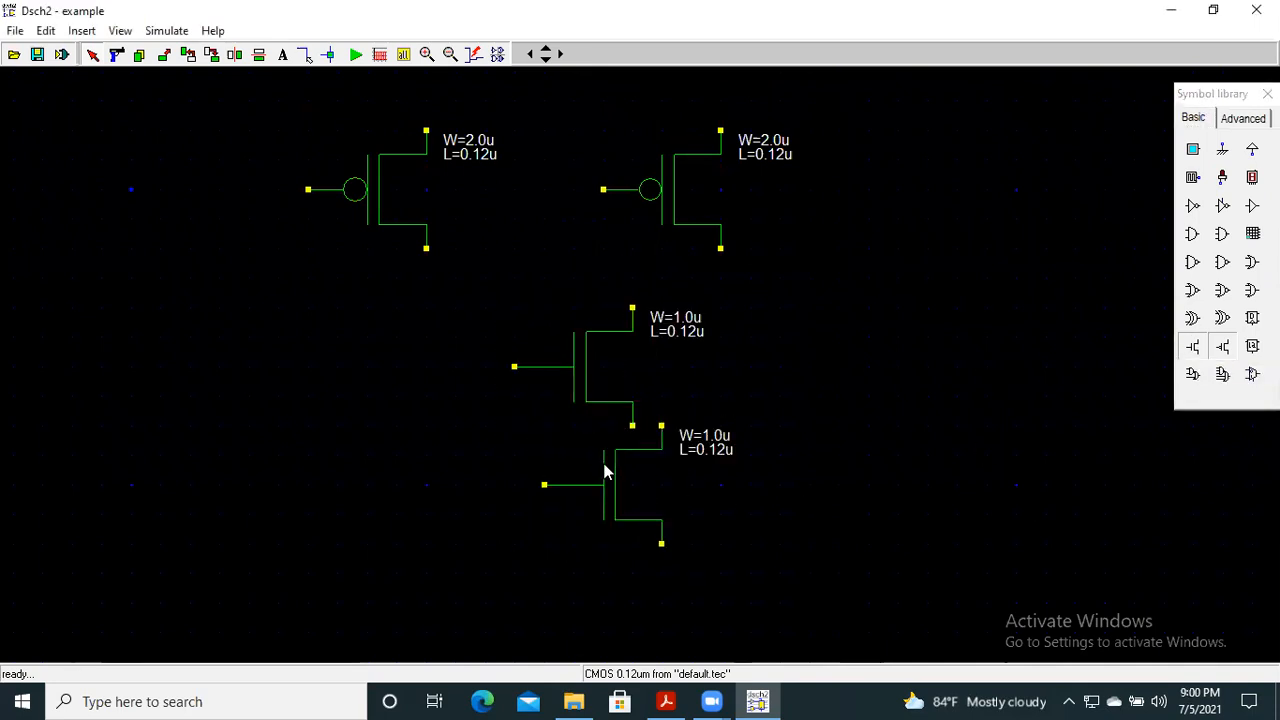
Align the two nMOS transistors so they connect in series, and space the two pMOS transistors evenly to either side above them.
drag(570, 377, 534, 374)
drag(609, 467, 550, 467)
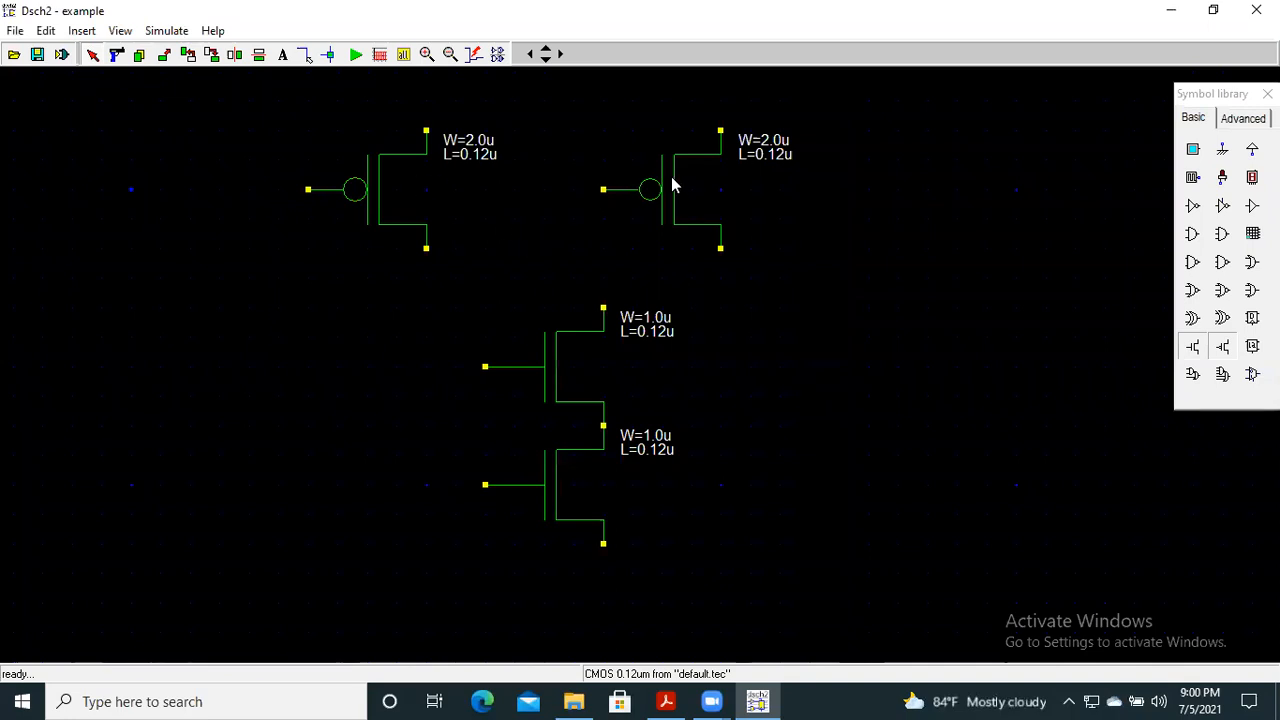
drag(673, 174, 716, 214)
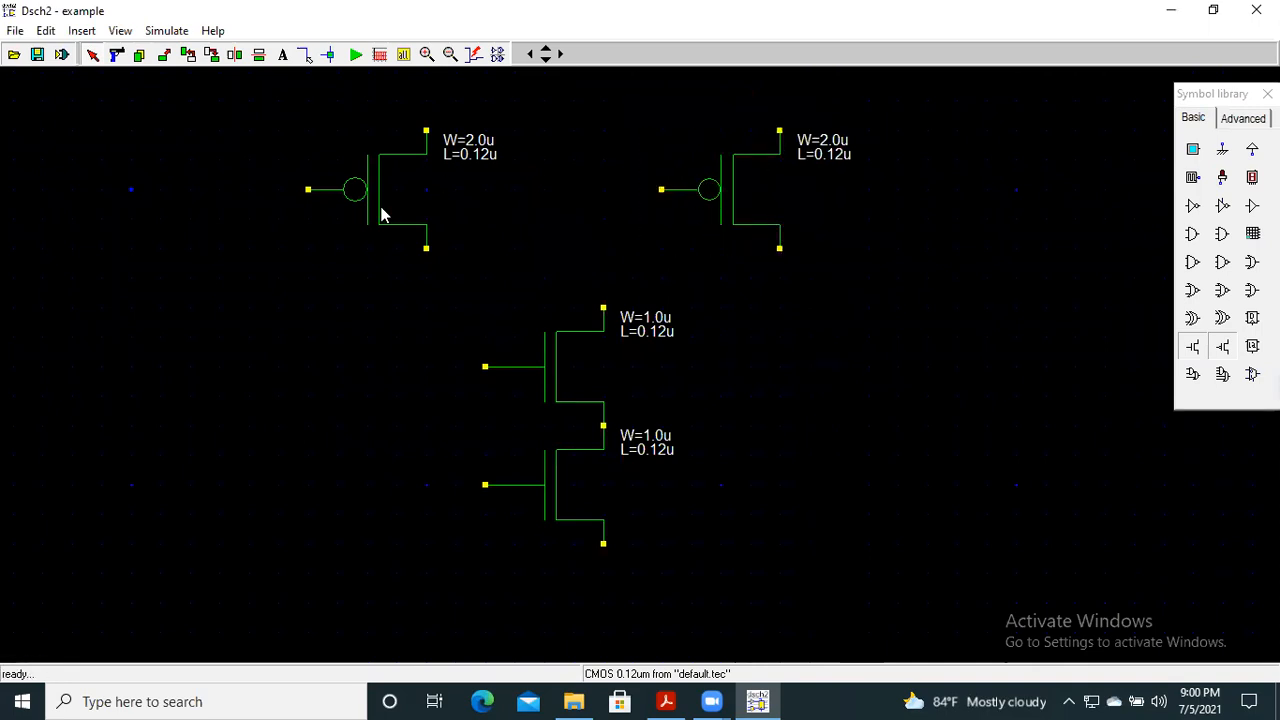
drag(376, 205, 401, 208)
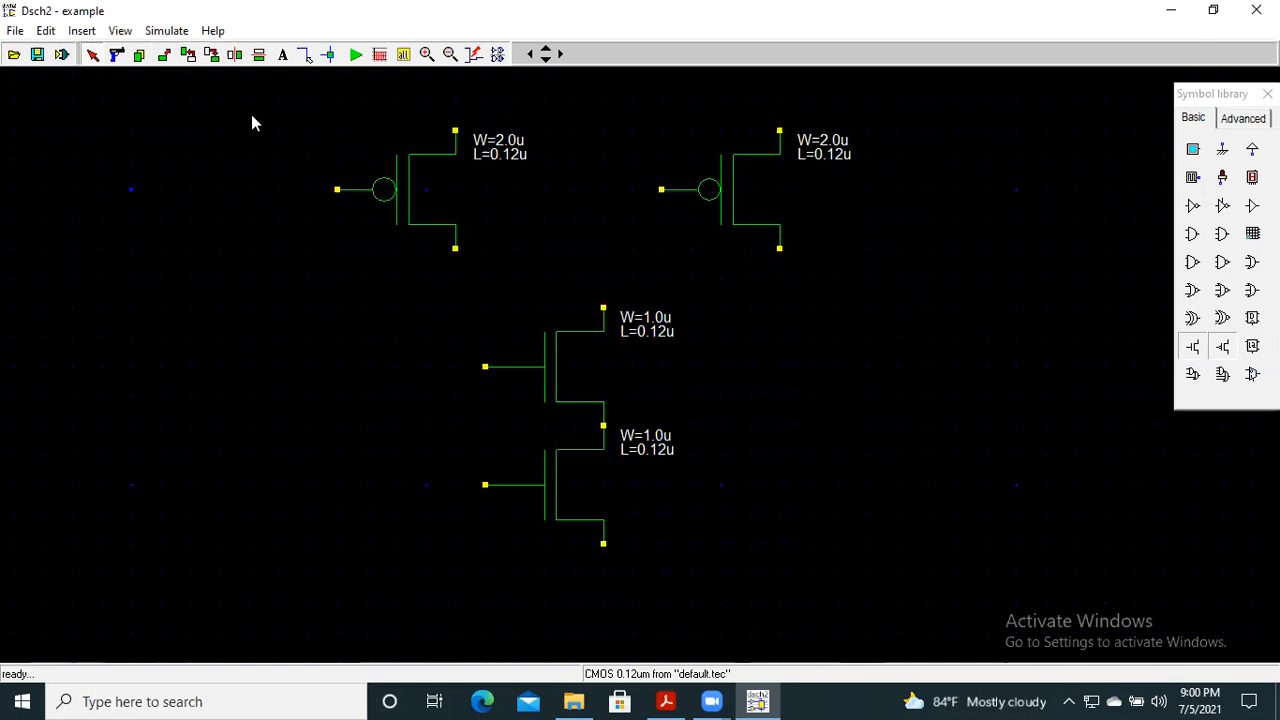
Wire the two pMOS transistors in parallel by joining their upper terminals together and their lower terminals together.
click(305, 57)
click(456, 131)
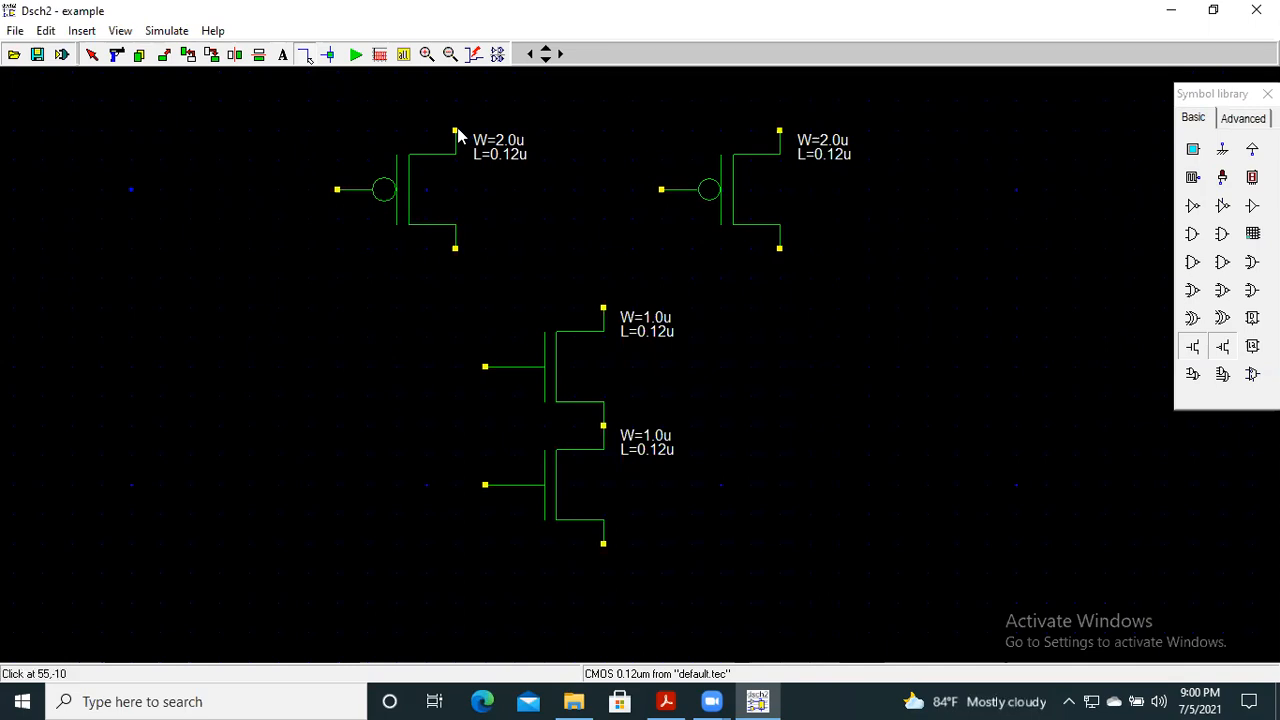
click(781, 132)
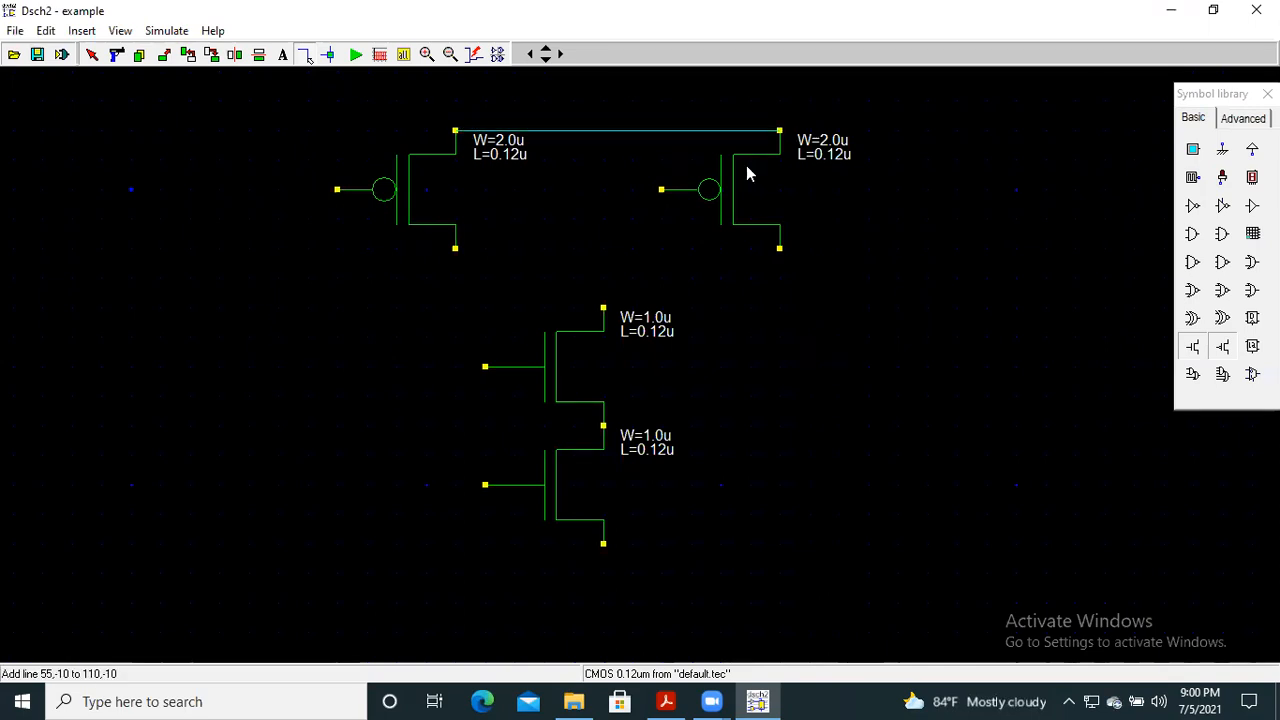
click(456, 247)
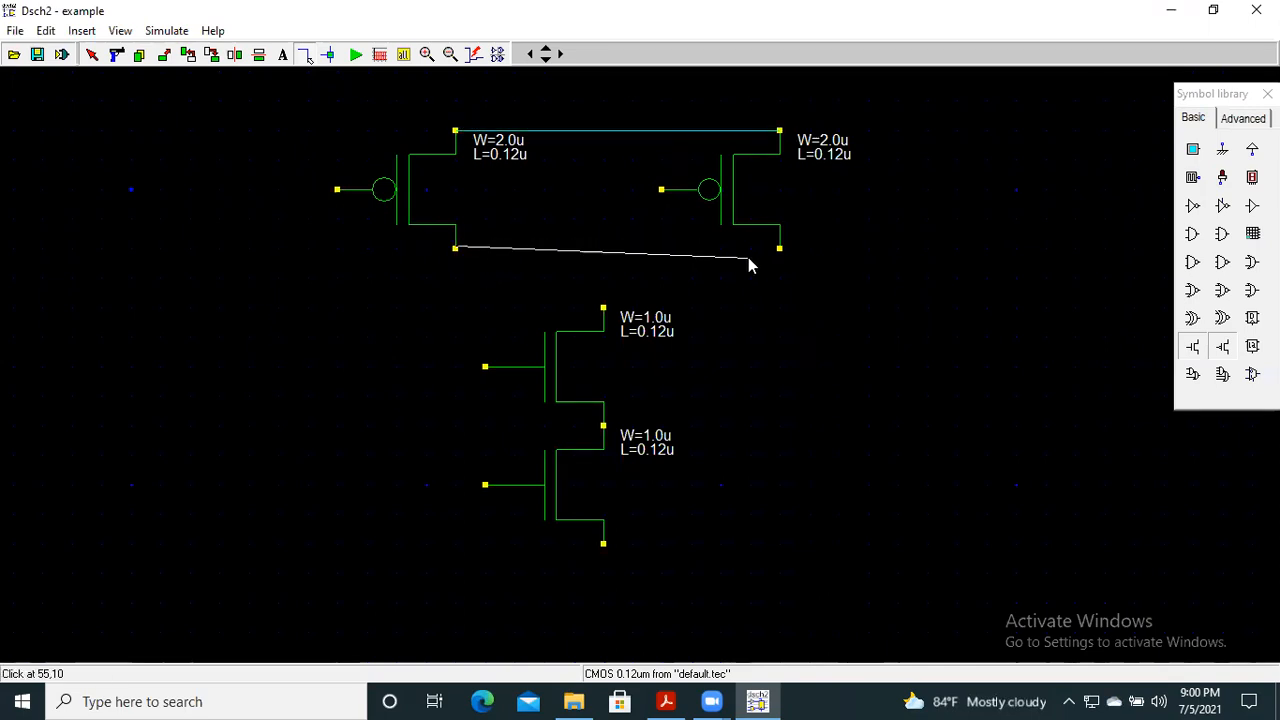
click(781, 248)
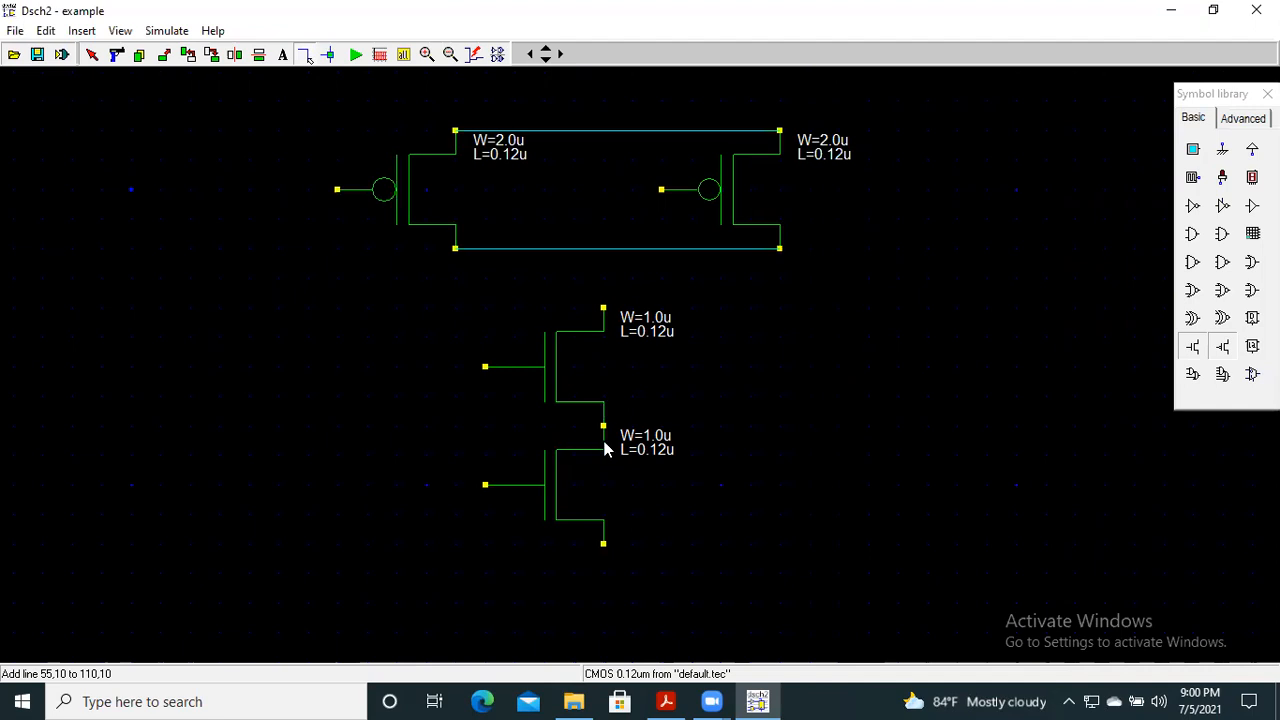
Wire the lower pMOS line to the upper nMOS drain and extend an output wire from that node to a new LED.
drag(606, 251, 603, 310)
drag(605, 309, 896, 311)
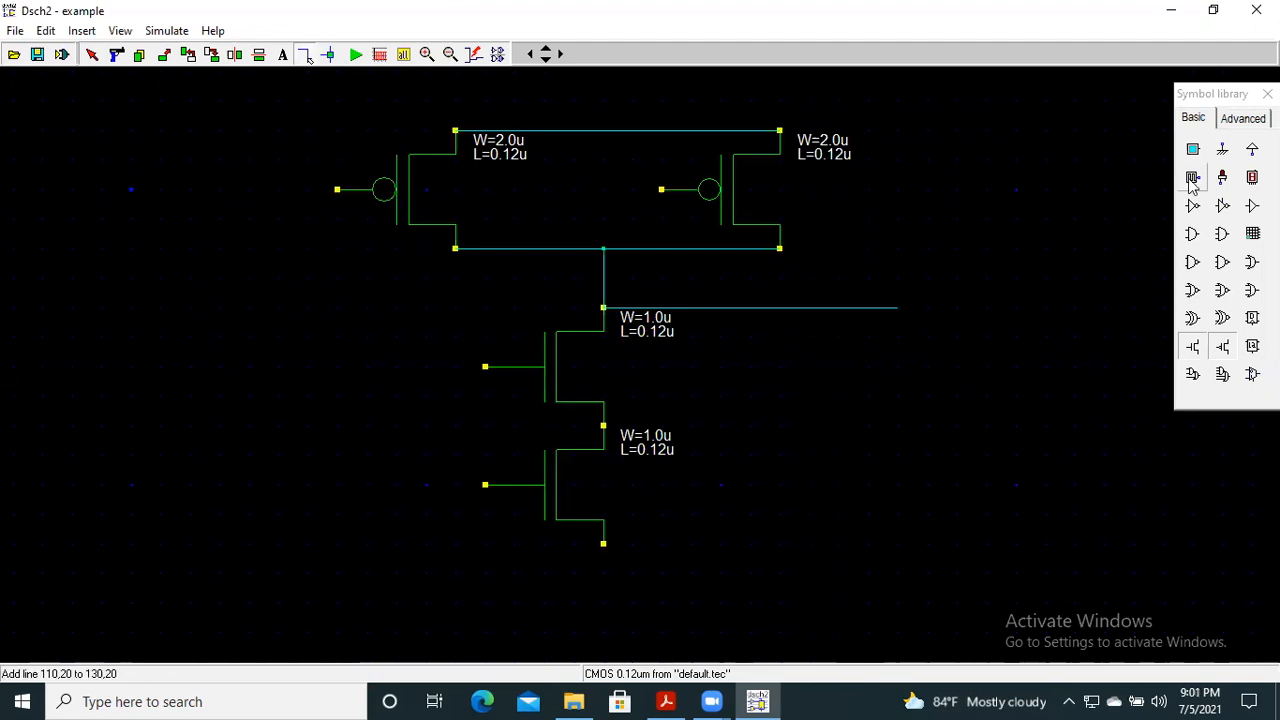
click(1221, 178)
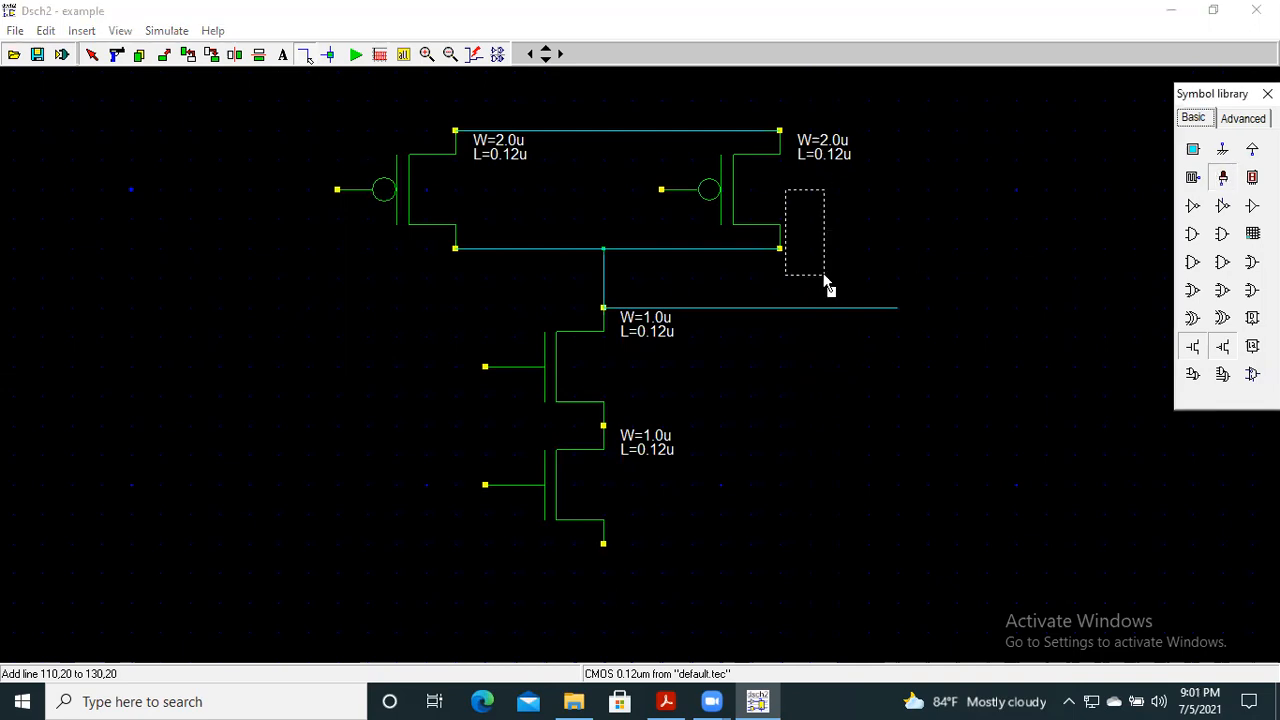
click(932, 318)
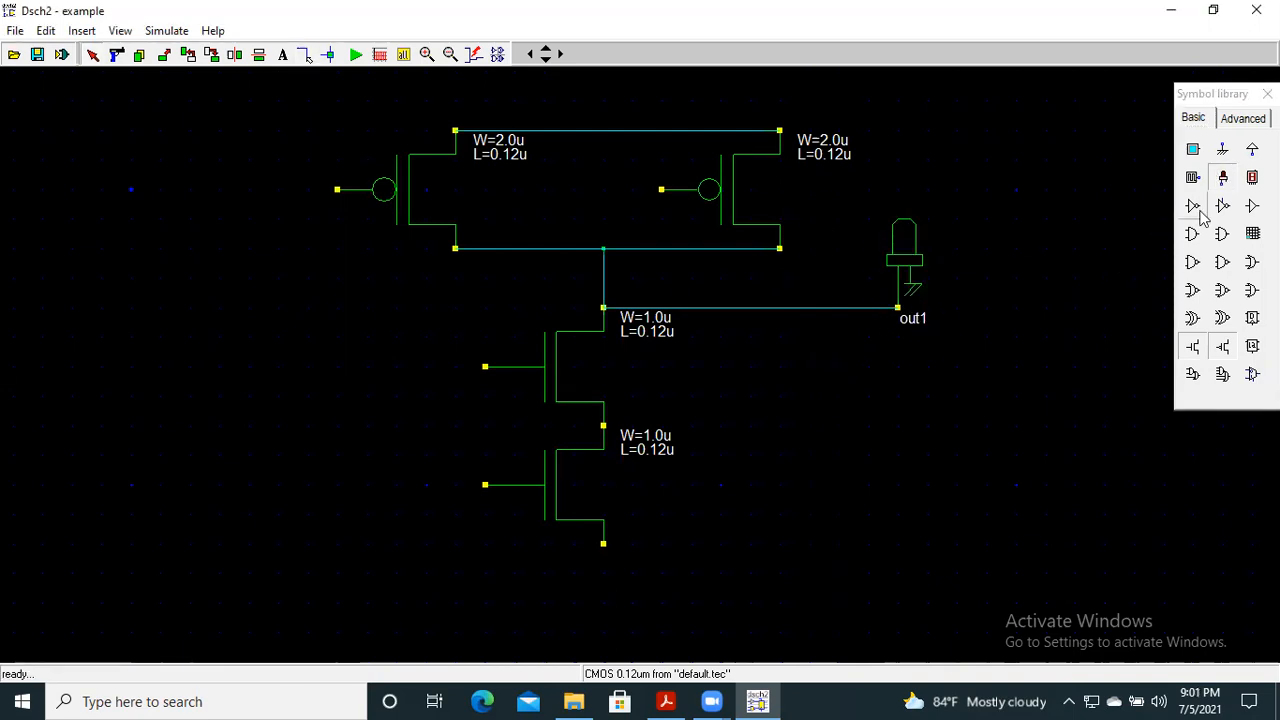
Place two input buttons to the left of the nMOS transistors, each level with one nMOS gate.
click(1192, 149)
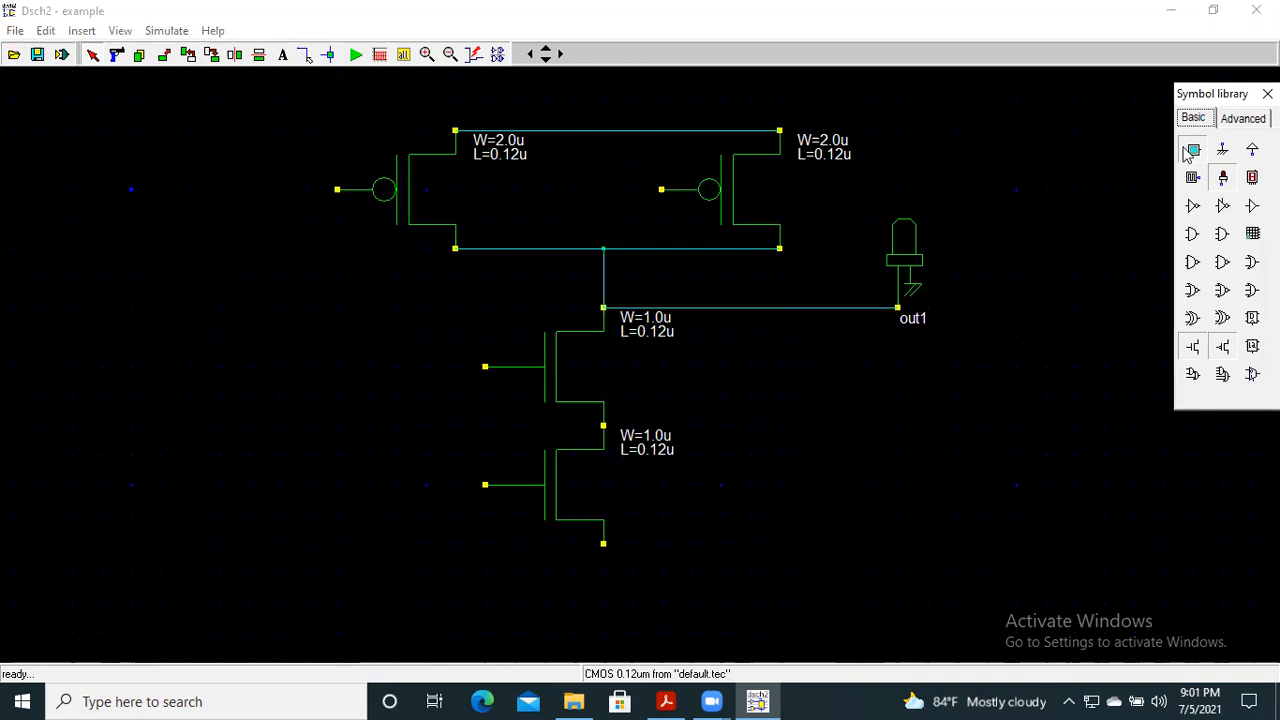
click(183, 396)
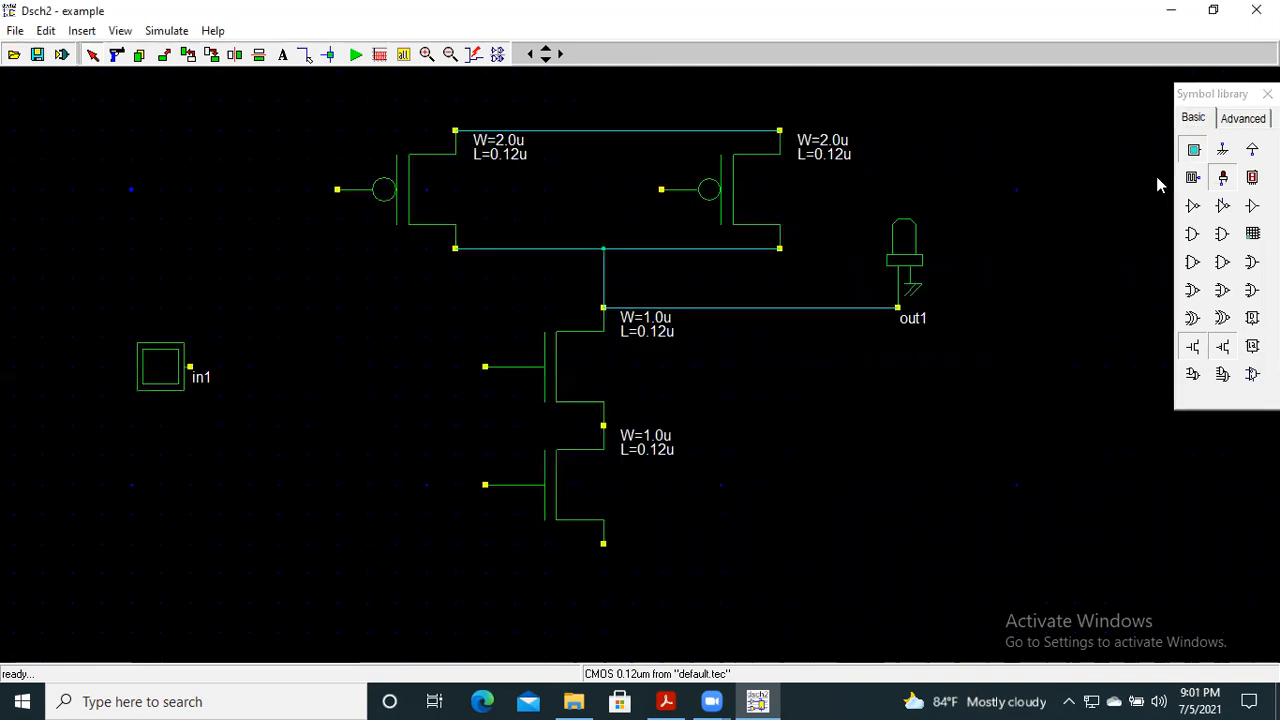
click(1193, 149)
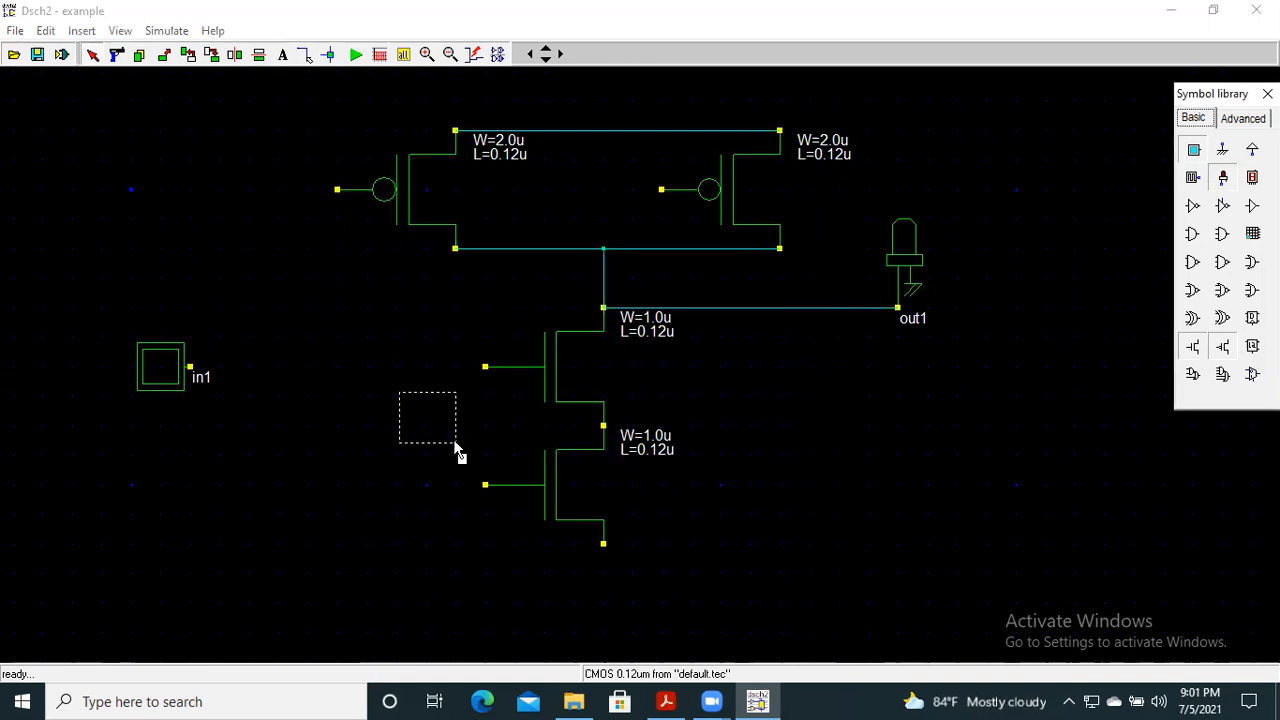
click(160, 506)
drag(141, 484, 166, 484)
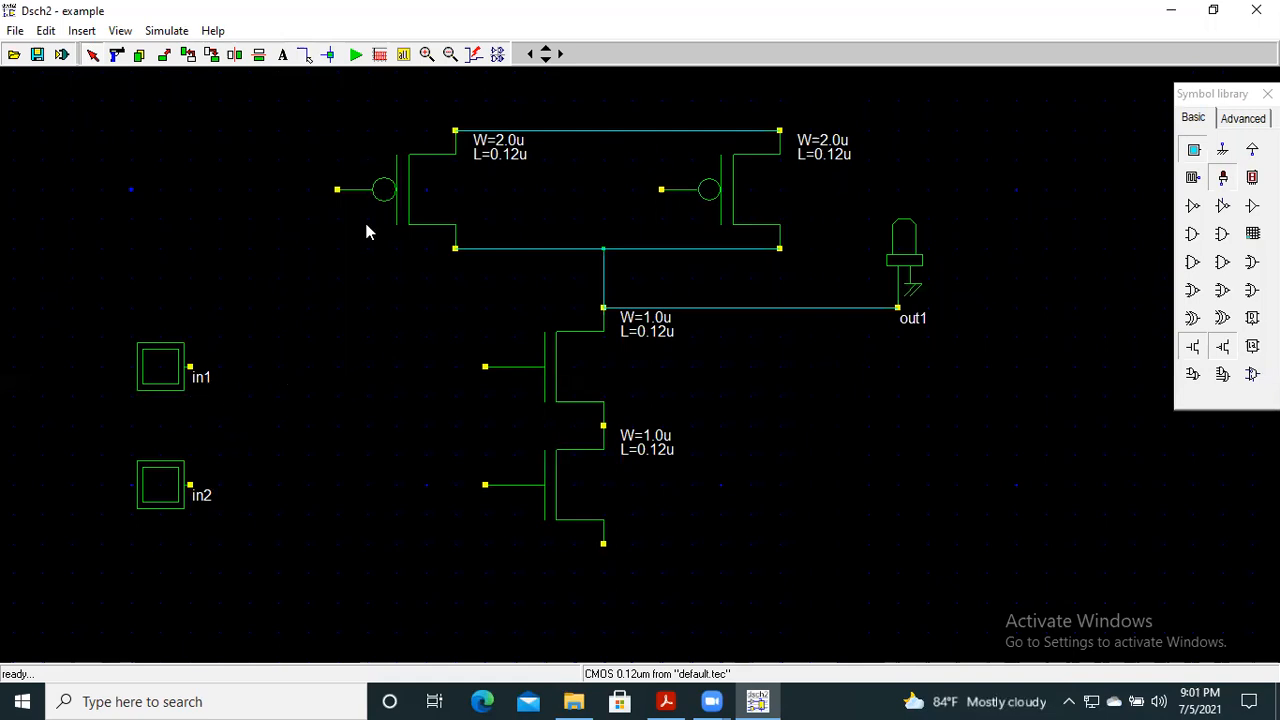
Wire in1 to the upper nMOS gate and from there to the gate of the right pMOS transistor.
click(305, 54)
click(190, 367)
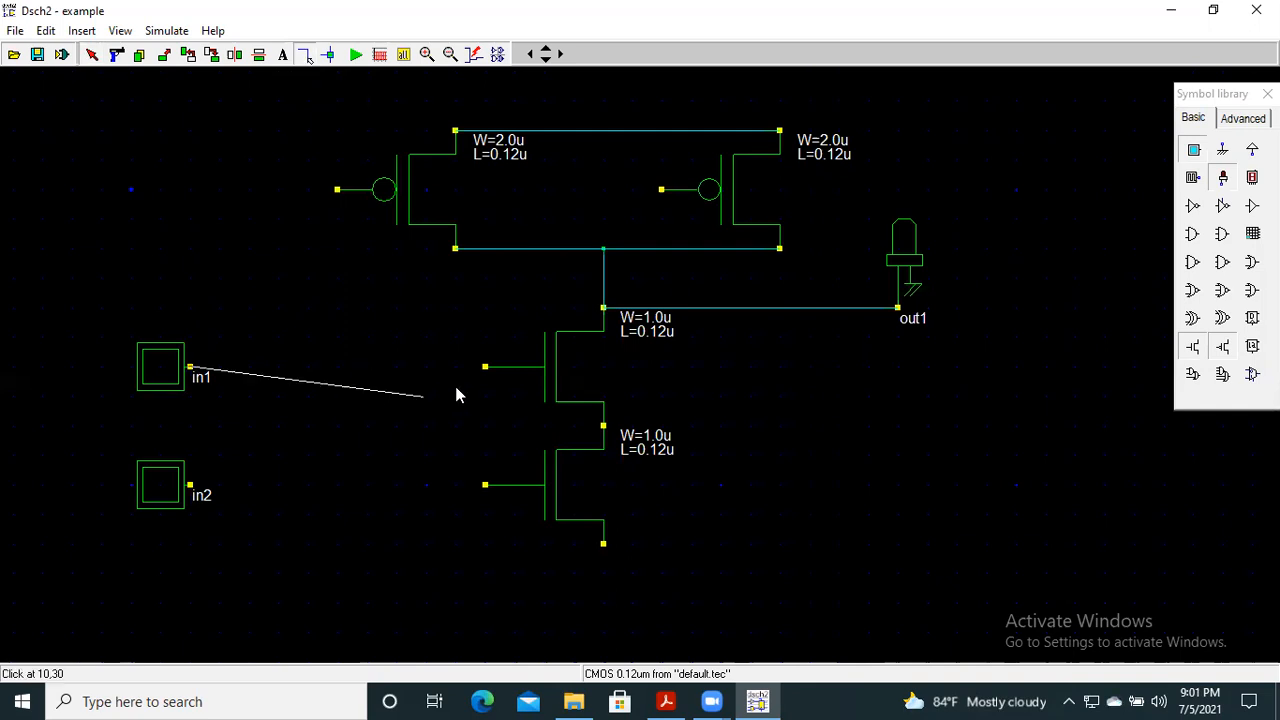
click(485, 368)
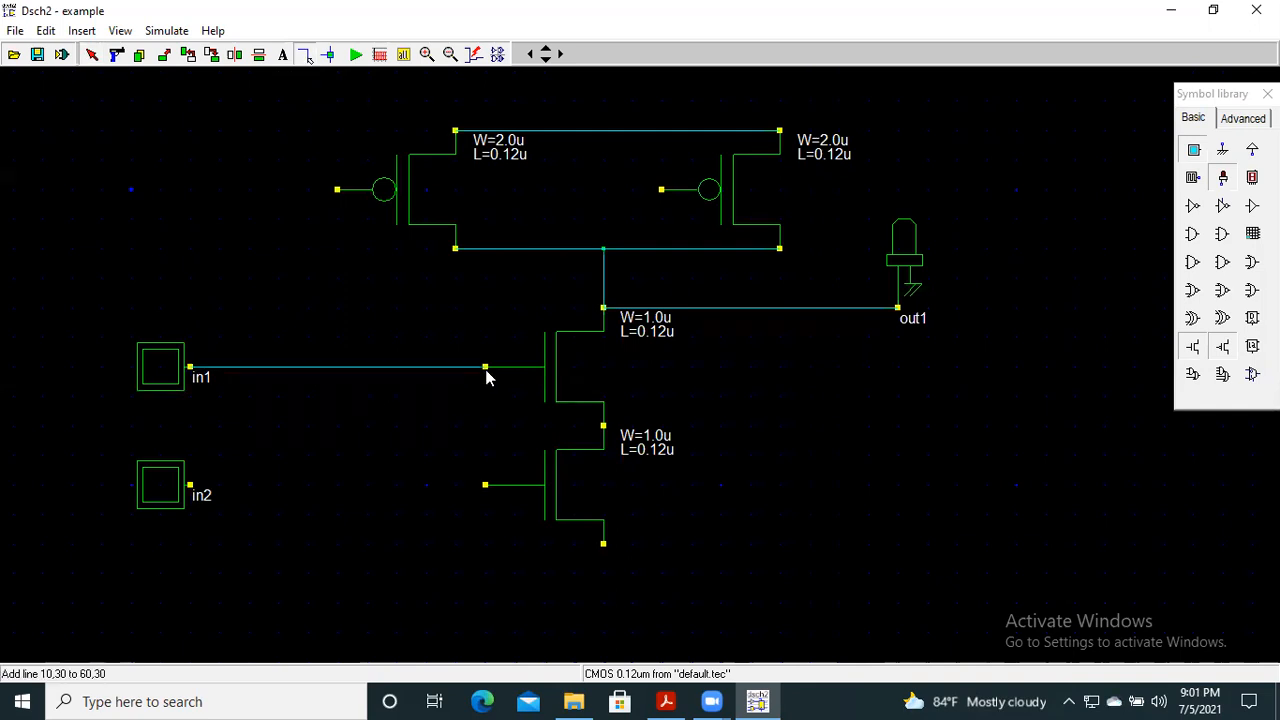
click(486, 369)
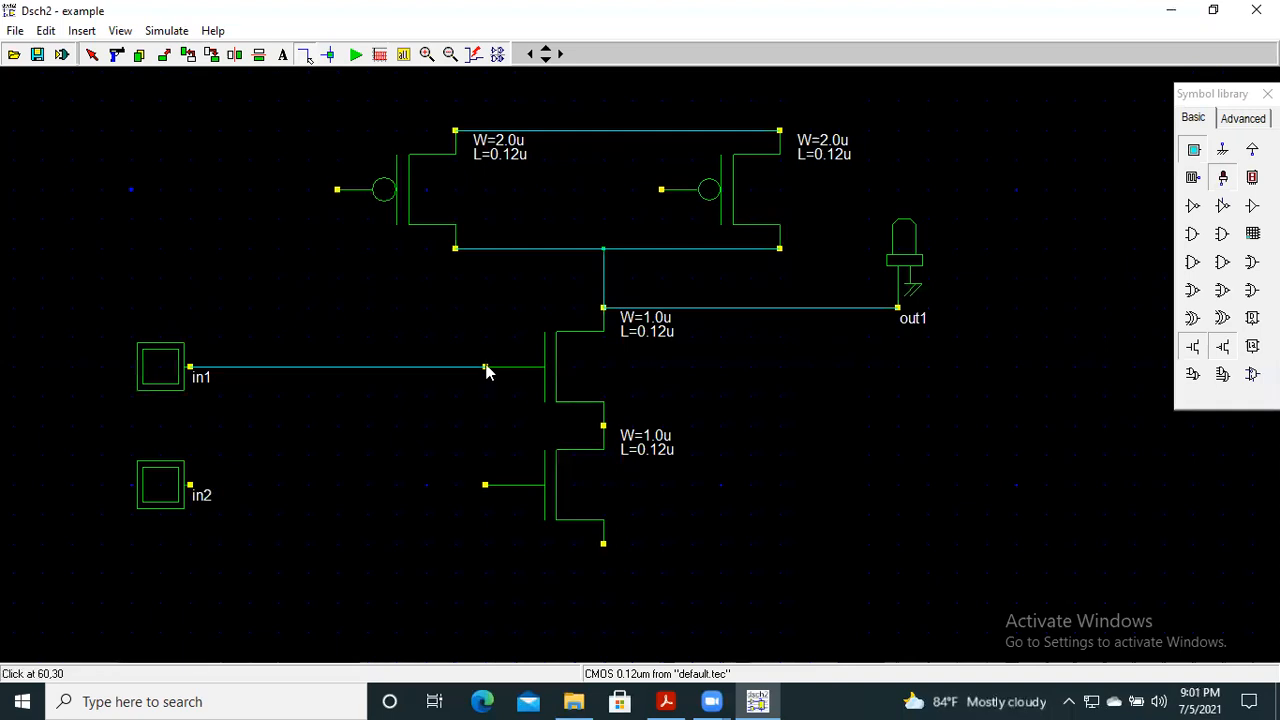
click(486, 191)
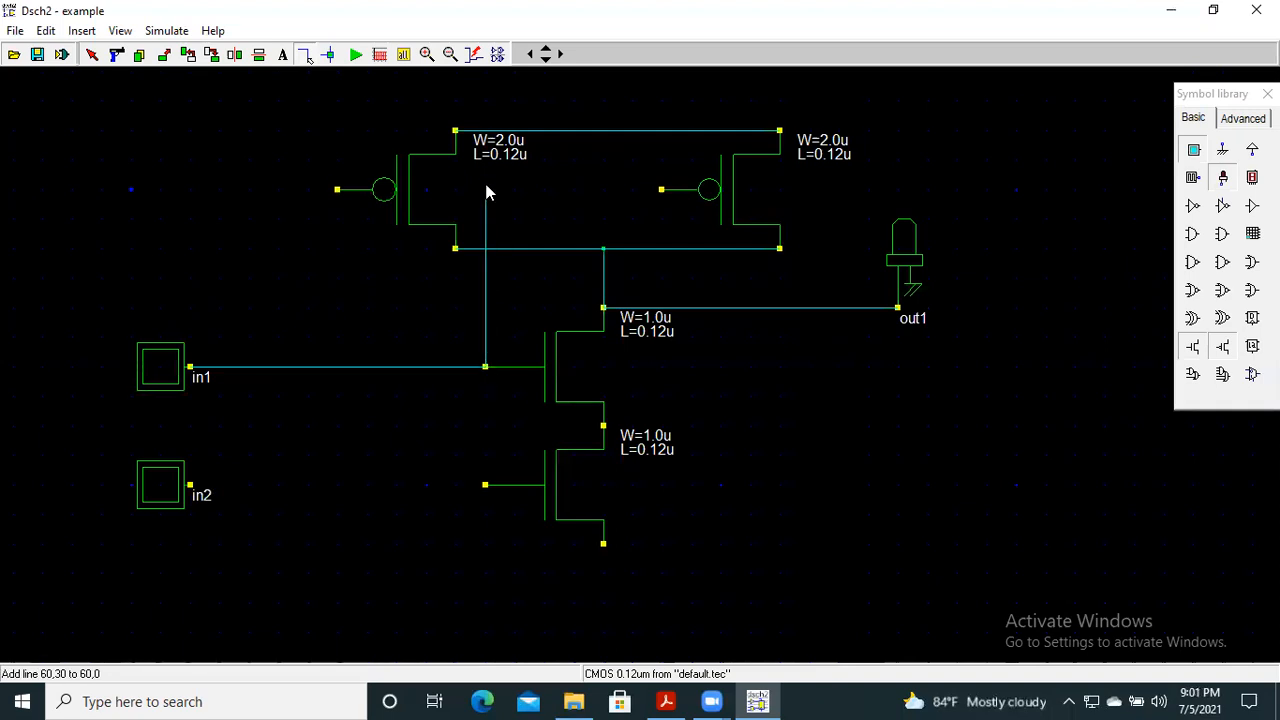
click(661, 190)
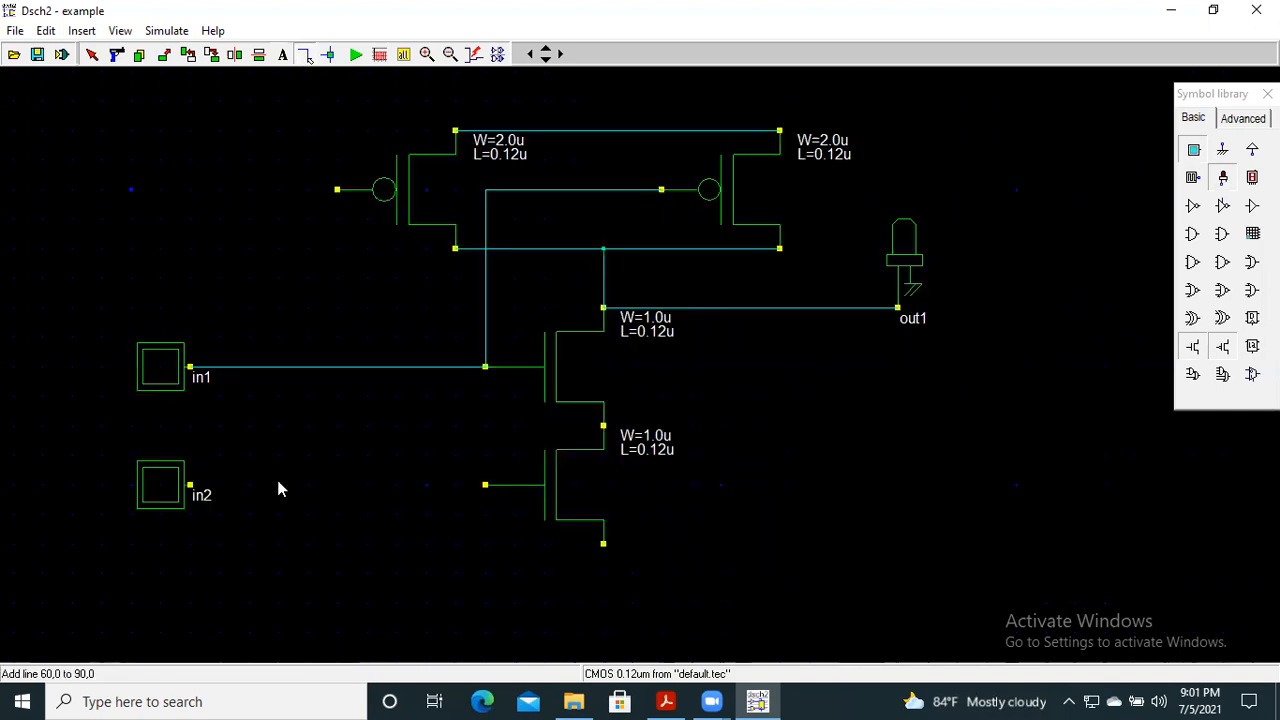
Wire in2 to the lower nMOS gate and branch that wire up to the gate of the left pMOS transistor.
click(190, 486)
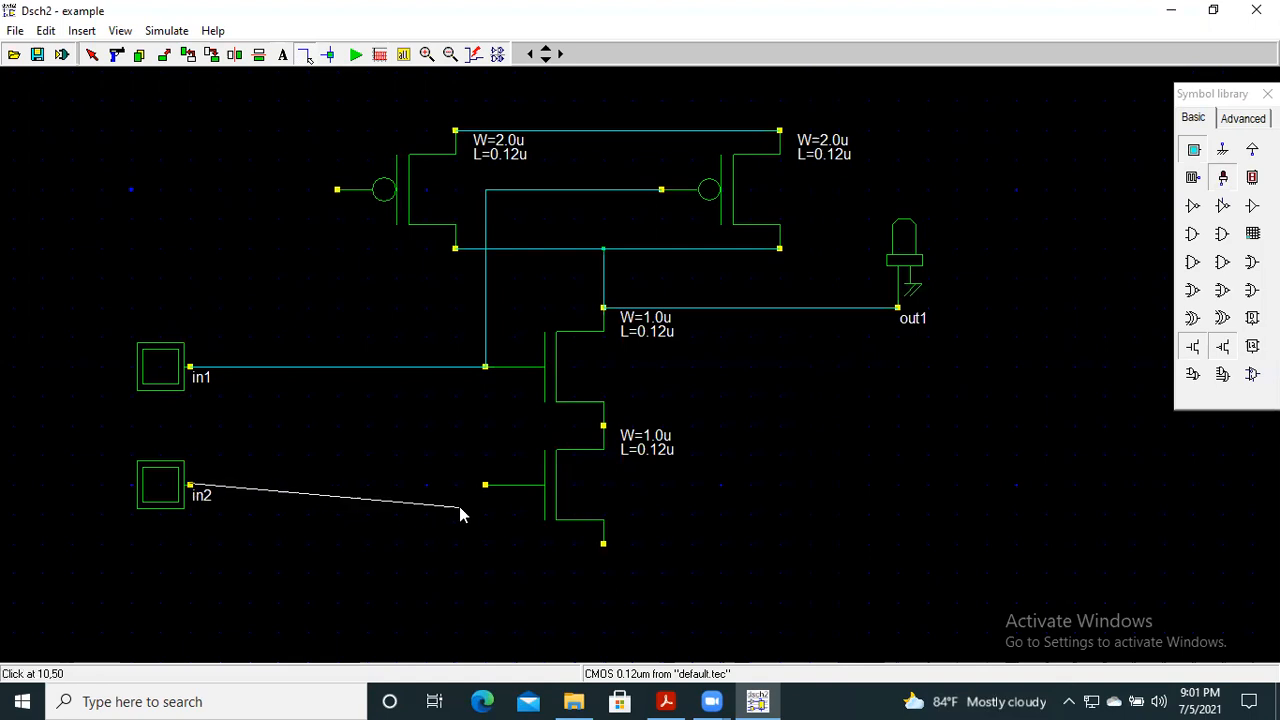
click(485, 486)
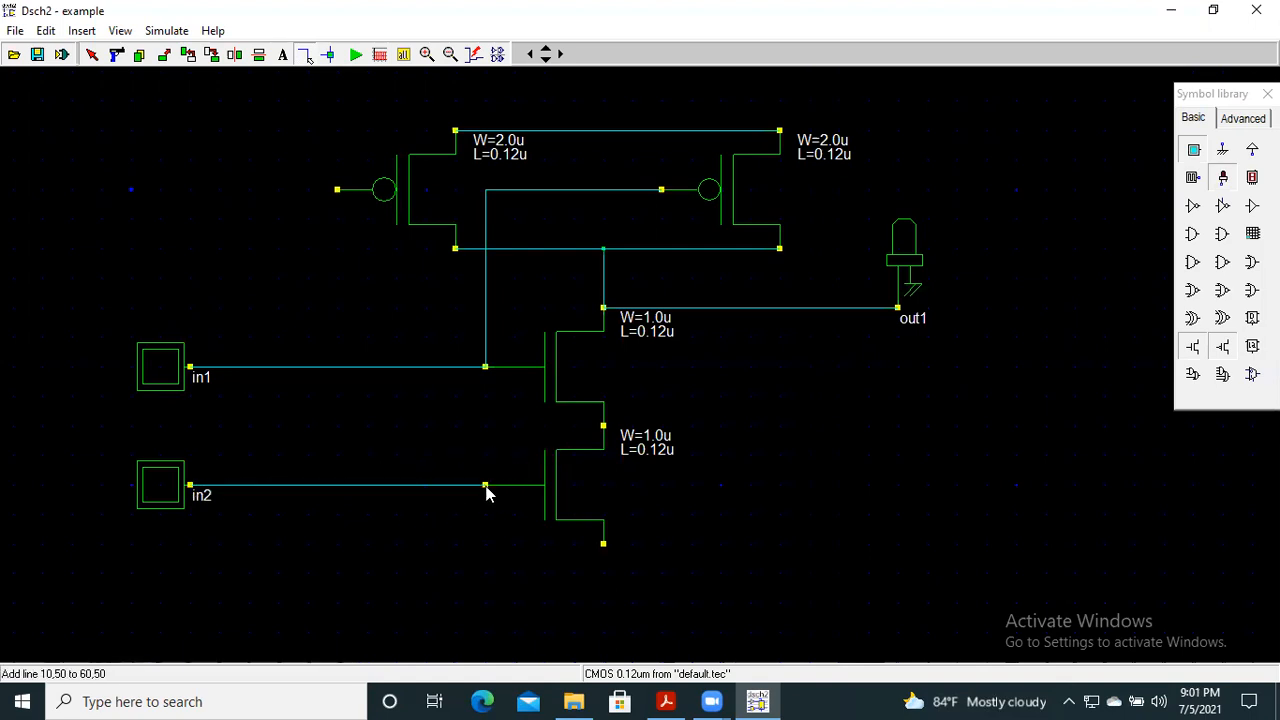
click(336, 485)
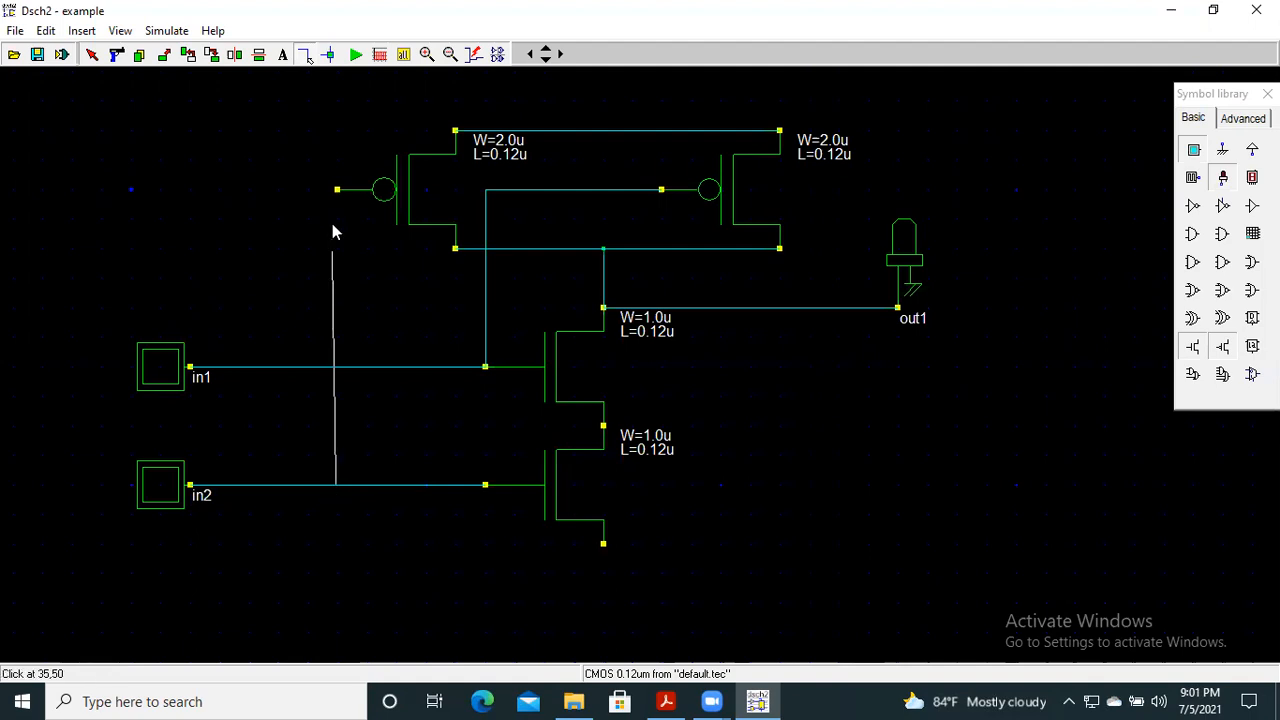
click(337, 190)
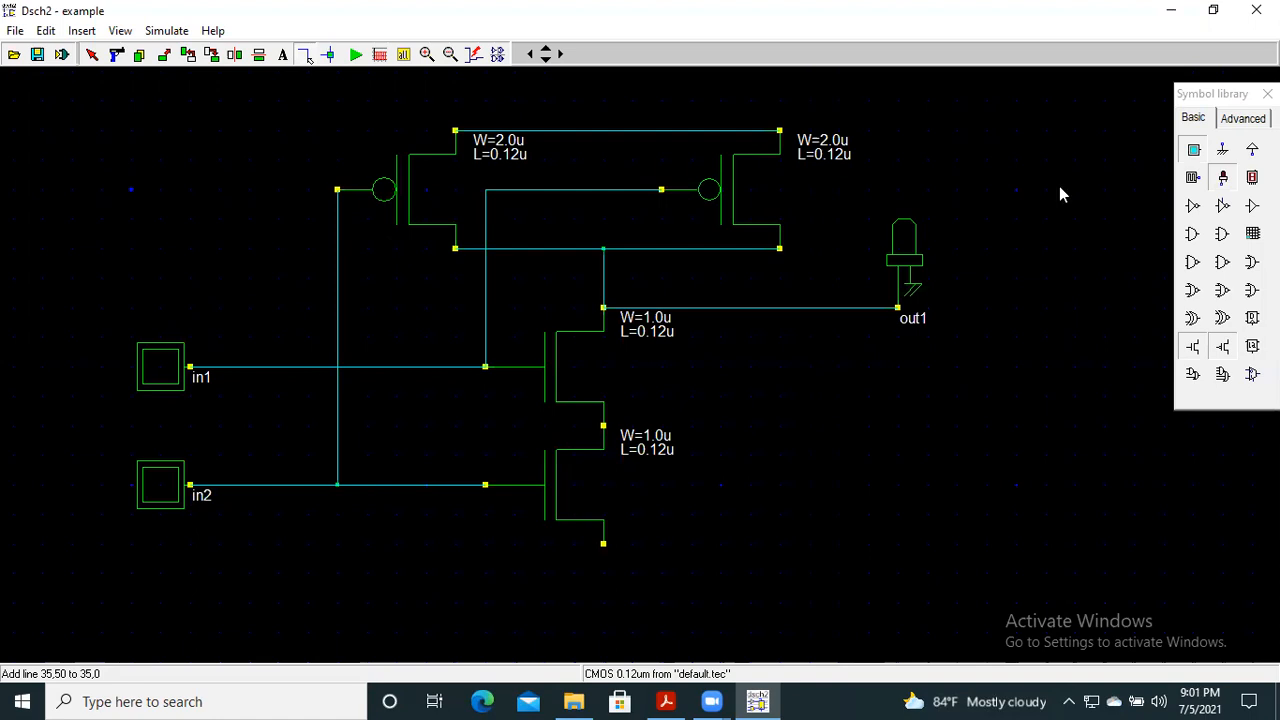
Attach a ground symbol to the lower nMOS source and a VDD supply symbol to the middle of the upper pMOS wire.
click(1222, 149)
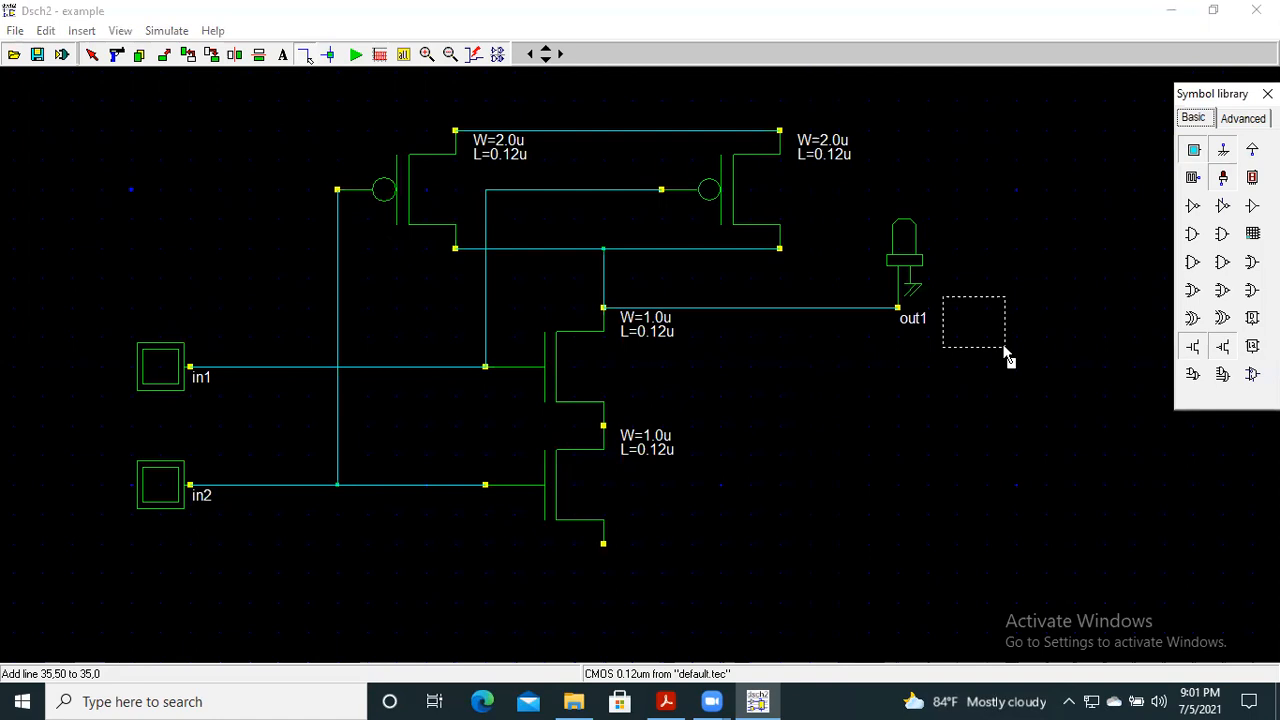
click(636, 596)
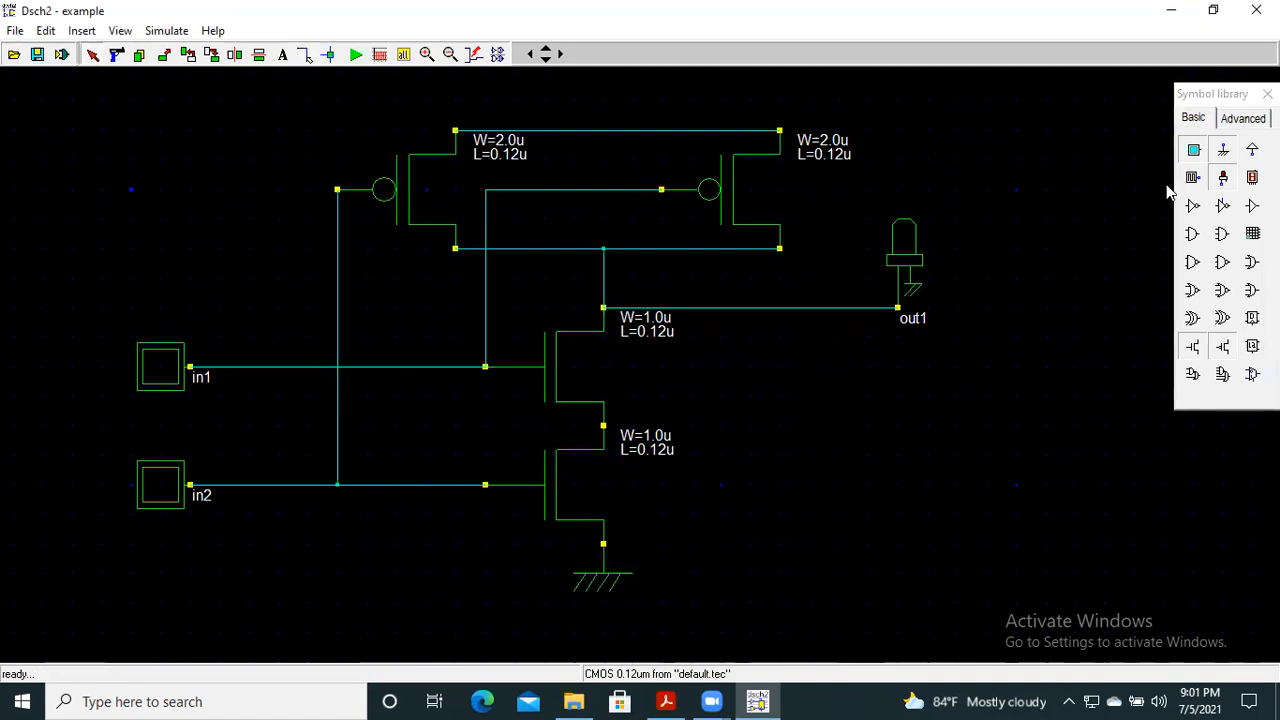
click(1222, 149)
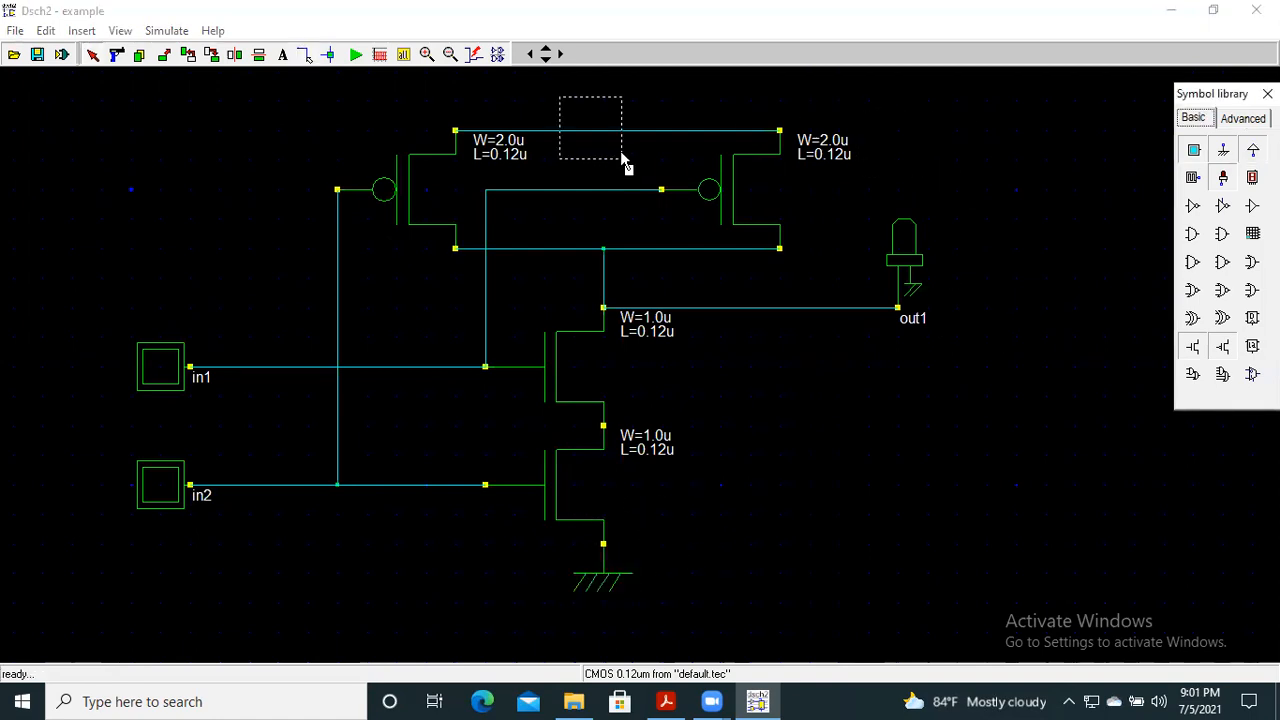
click(624, 122)
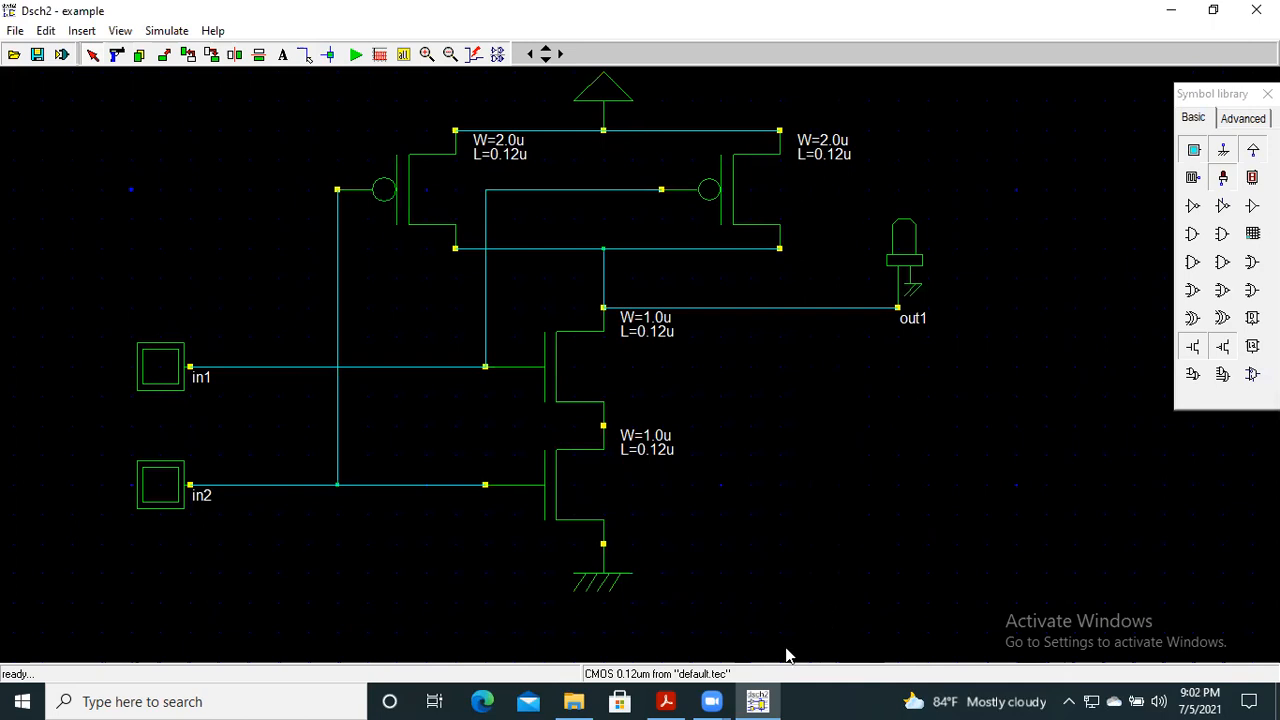
Compare the schematic with the 2-input NAND figure in CMOS-VLSI-design.pdf in Acrobat Reader, and return to Dsch2.
click(665, 701)
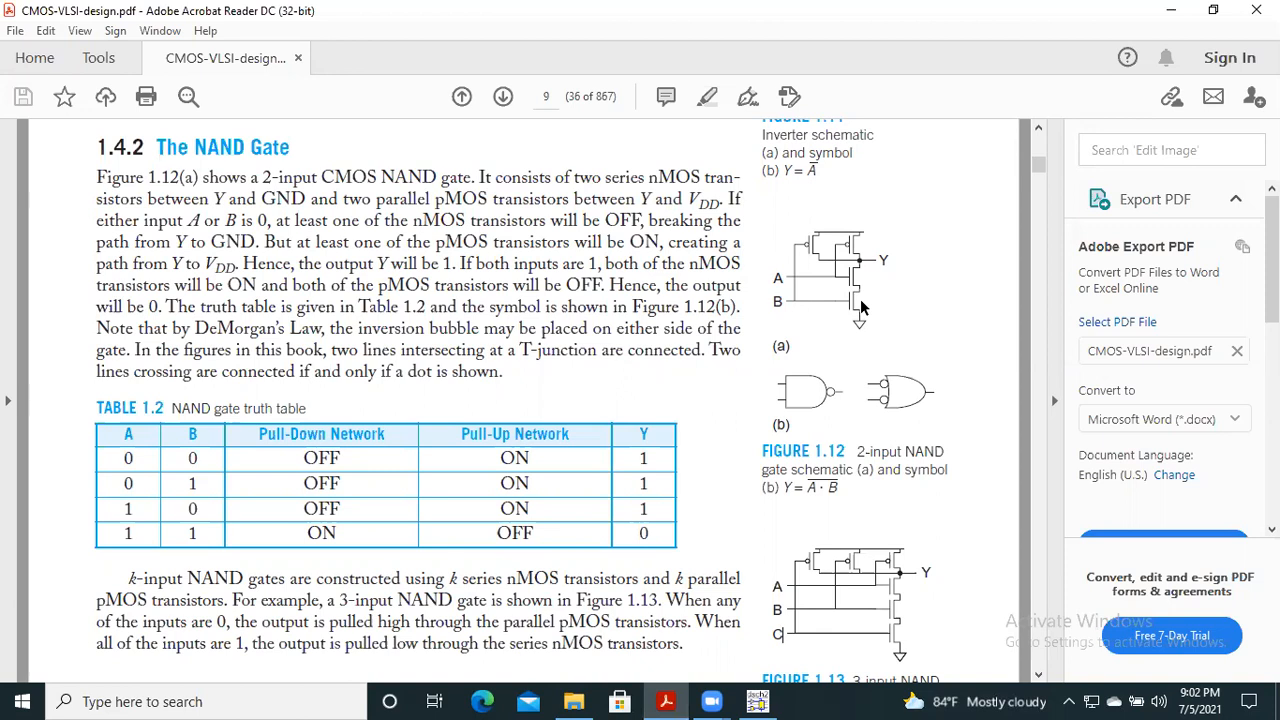
click(766, 699)
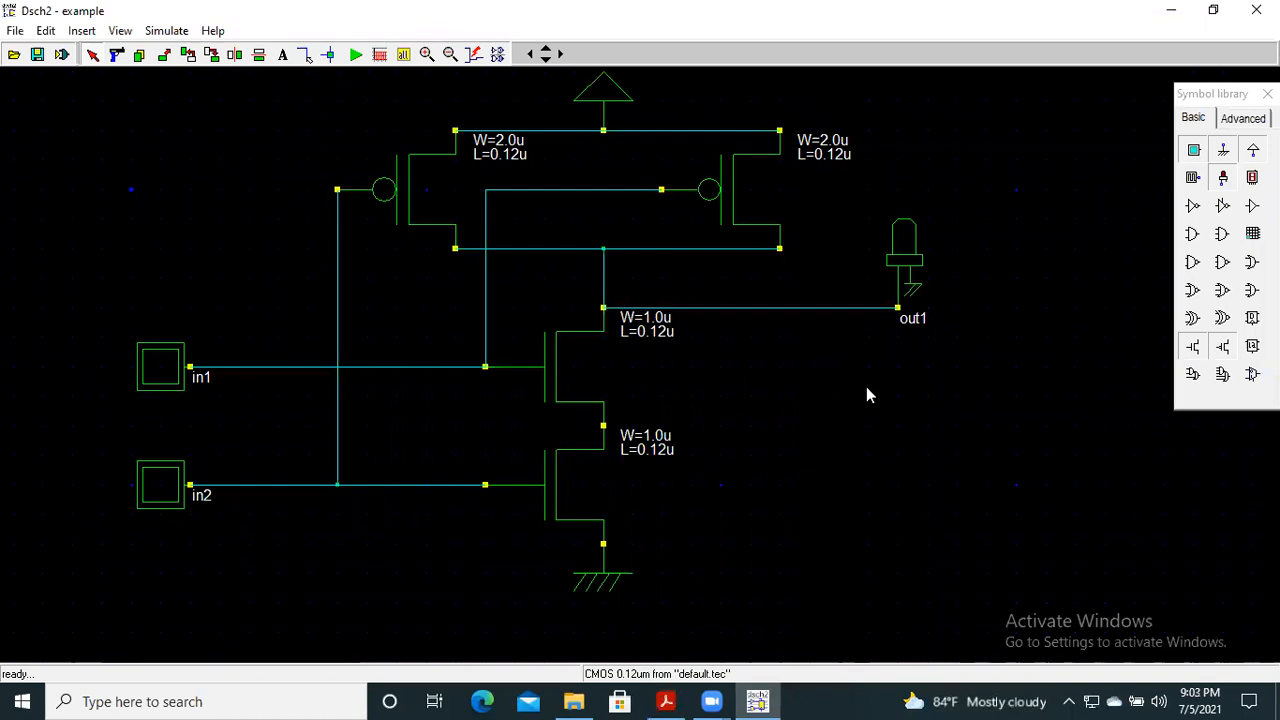
Save the schematic under the new name "Two input NAND gate.sch" in the DSCH folder.
click(15, 30)
click(30, 105)
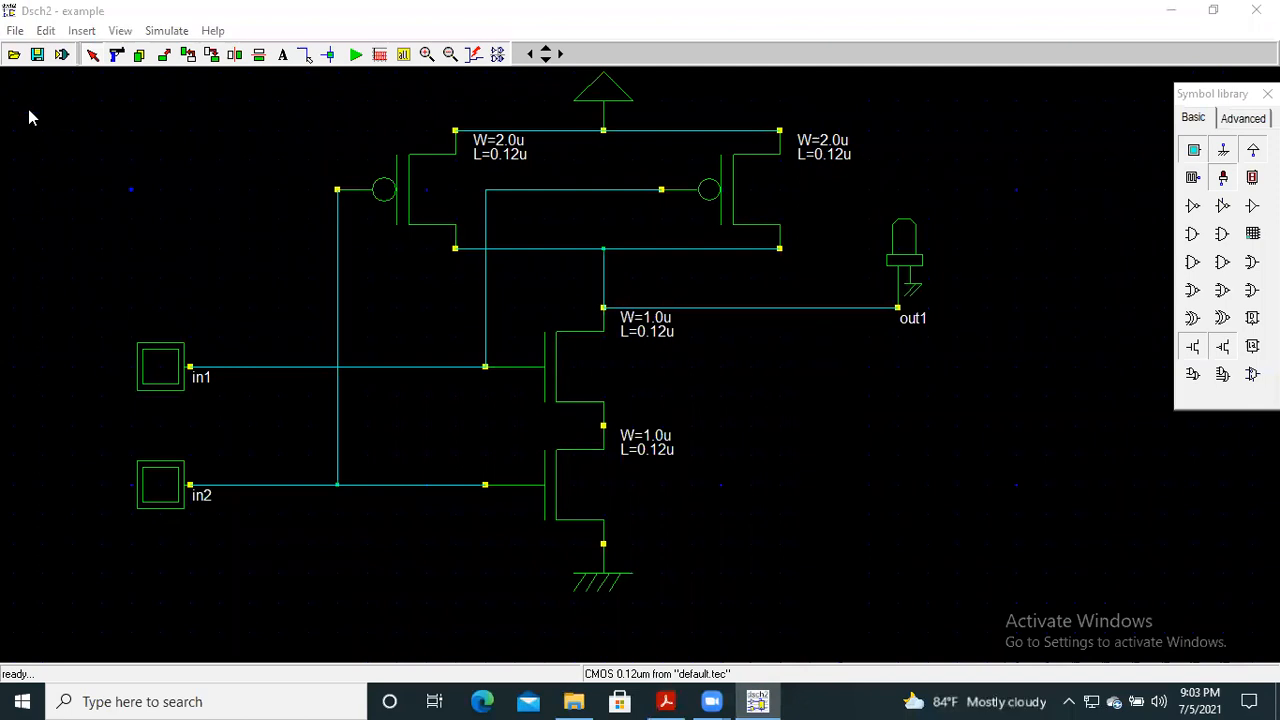
click(564, 370)
key(BackSpace)
key(BackSpace)
key(BackSpace)
key(BackSpace)
key(BackSpace)
key(BackSpace)
key(BackSpace)
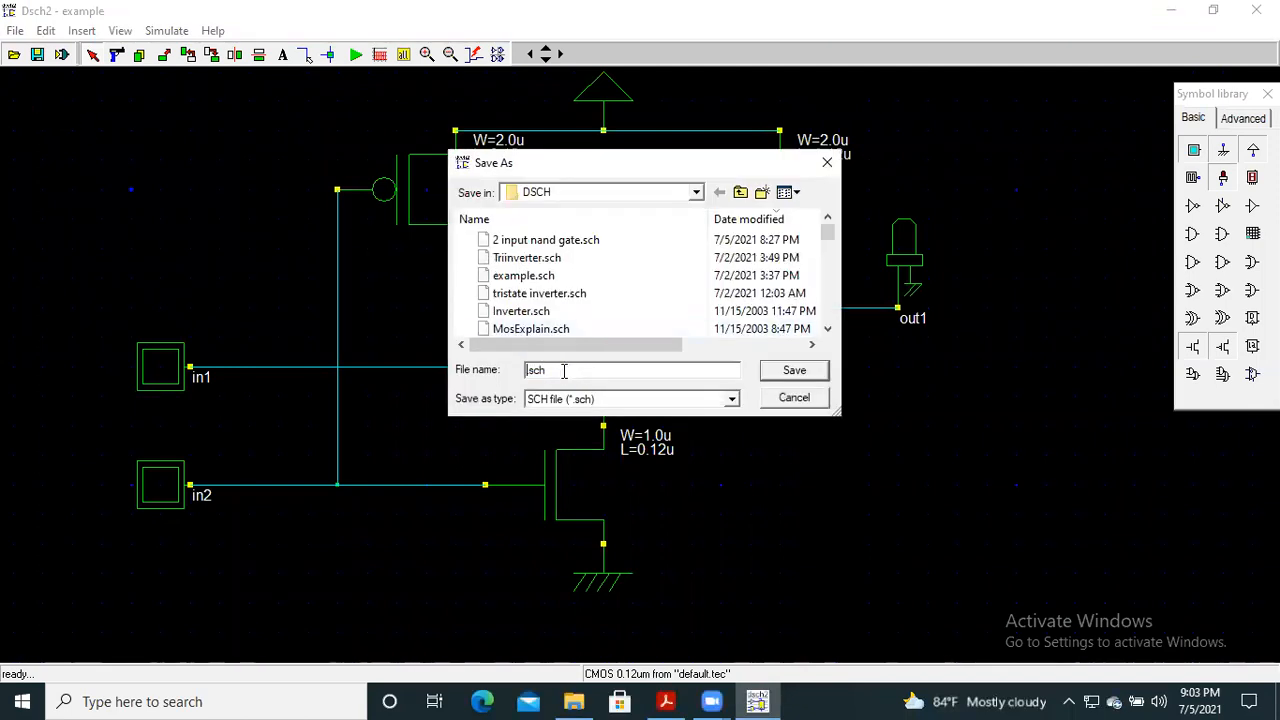
text(Two input NAND gate)
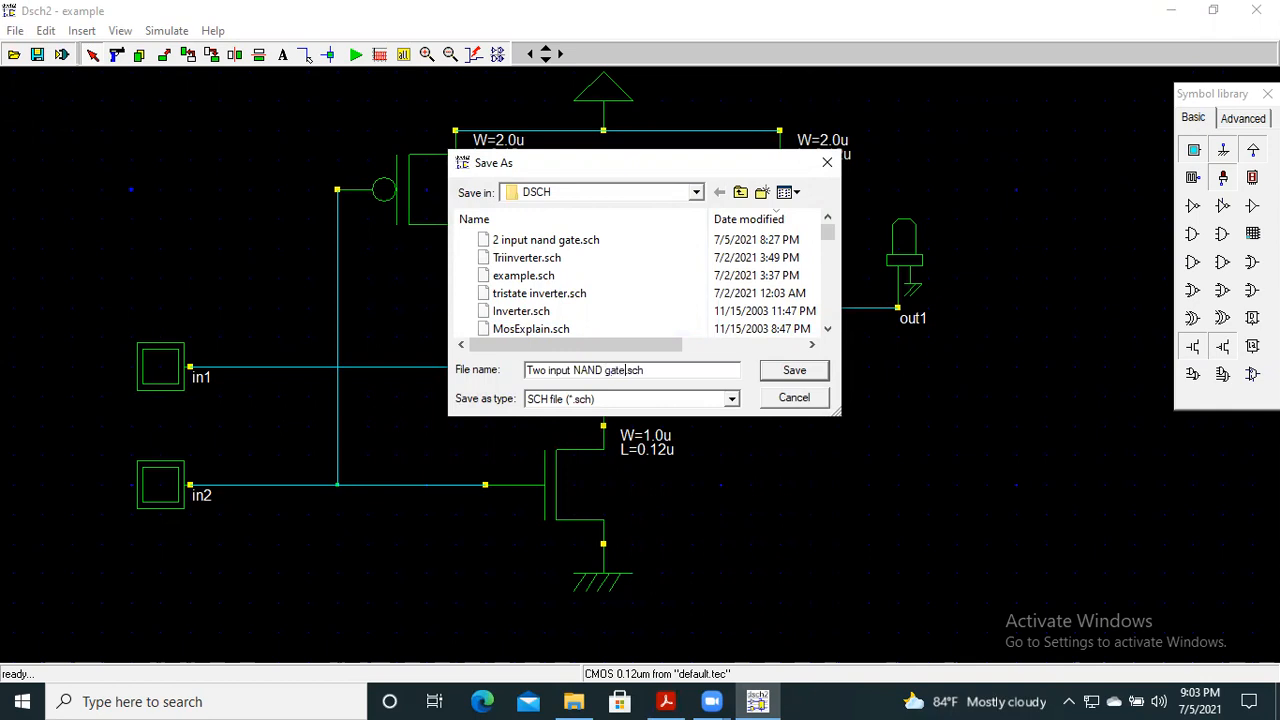
click(793, 369)
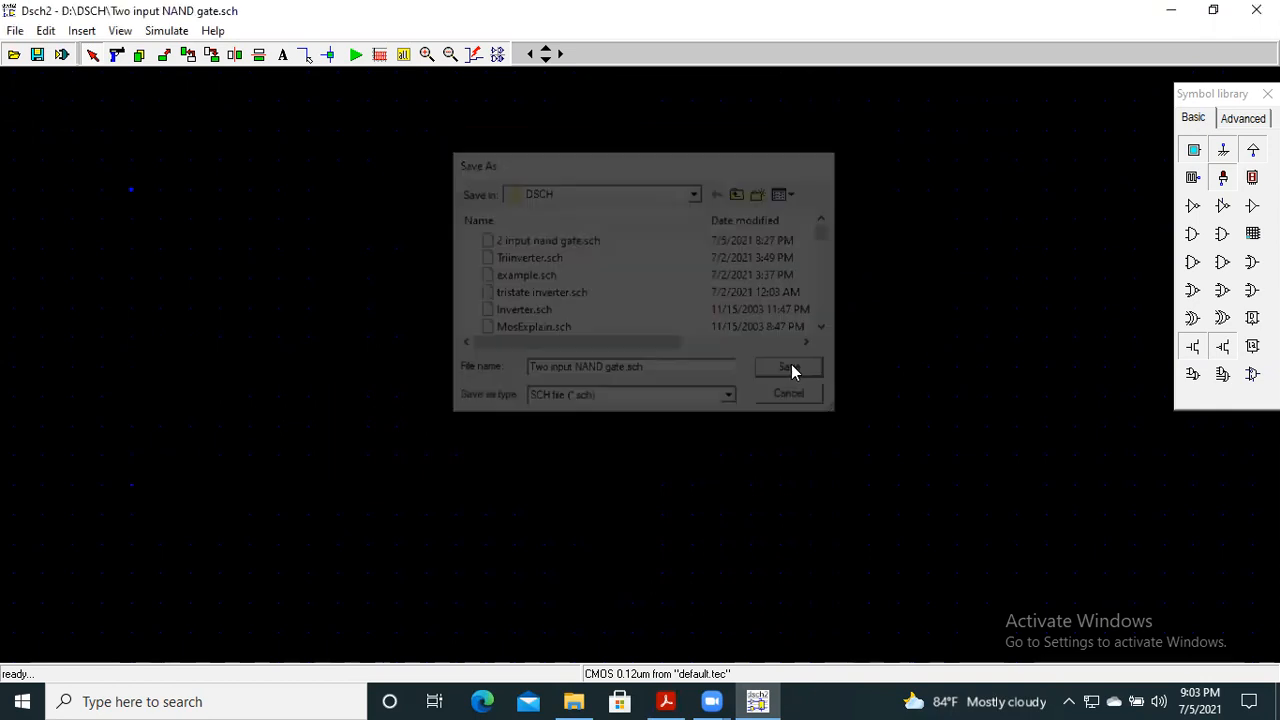
click(15, 30)
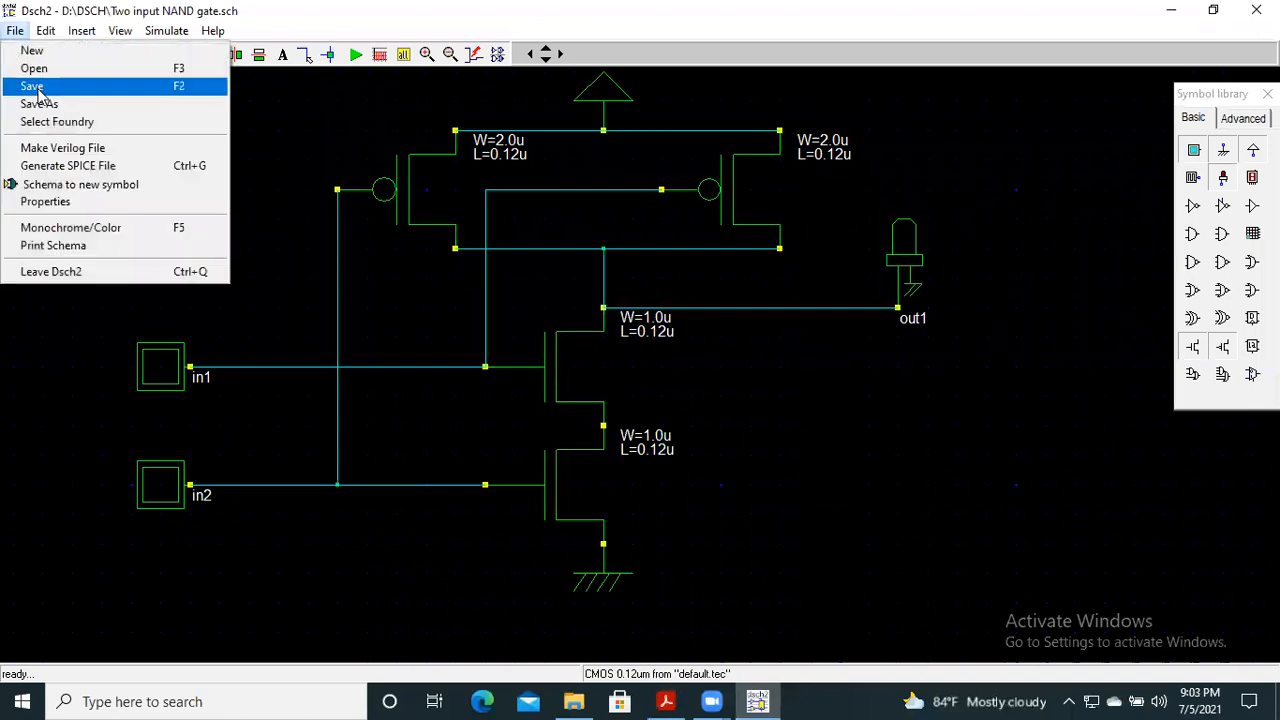
click(382, 121)
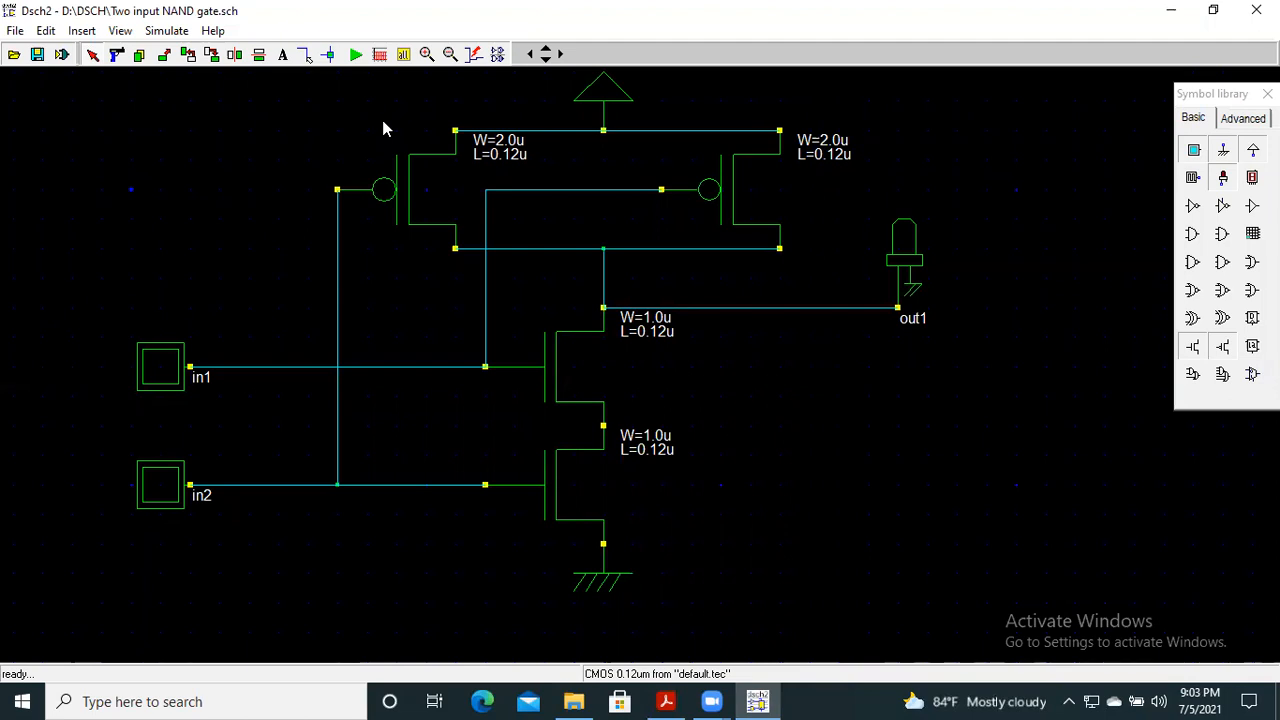
Simulate the gate with both inputs low, only in1 high, only in2 high and both high, and review the timing diagram.
click(355, 55)
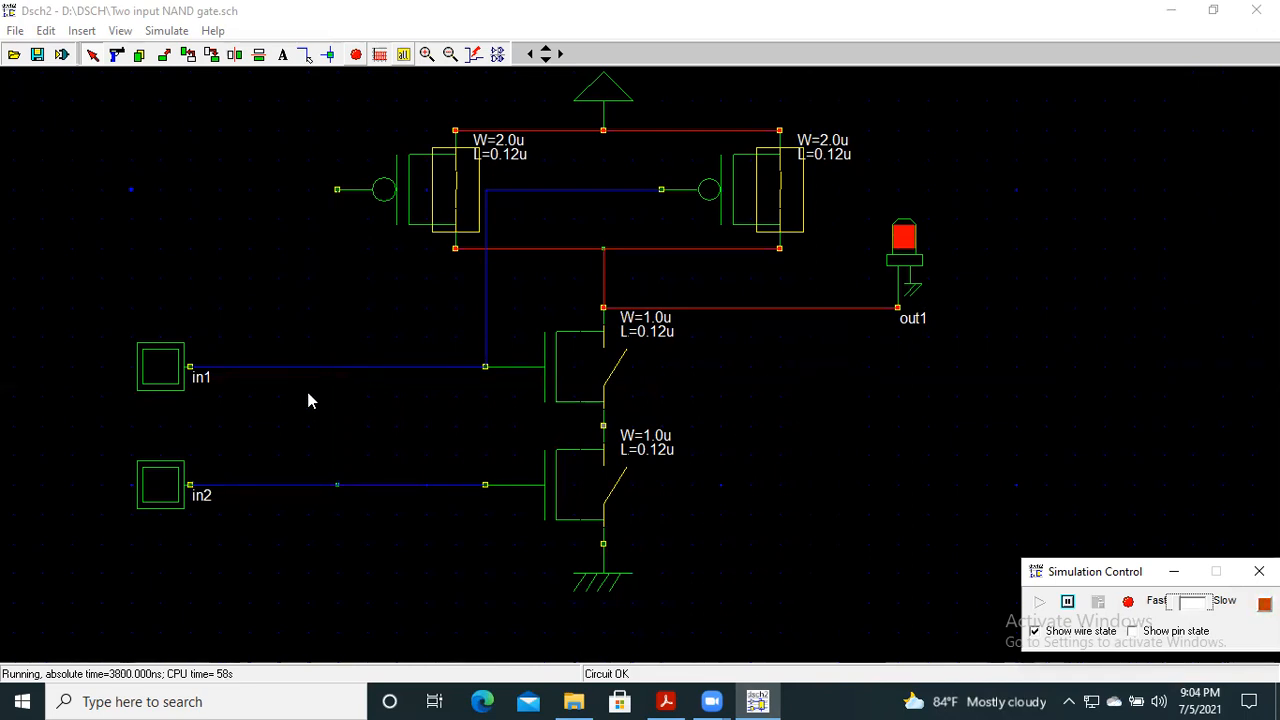
click(171, 375)
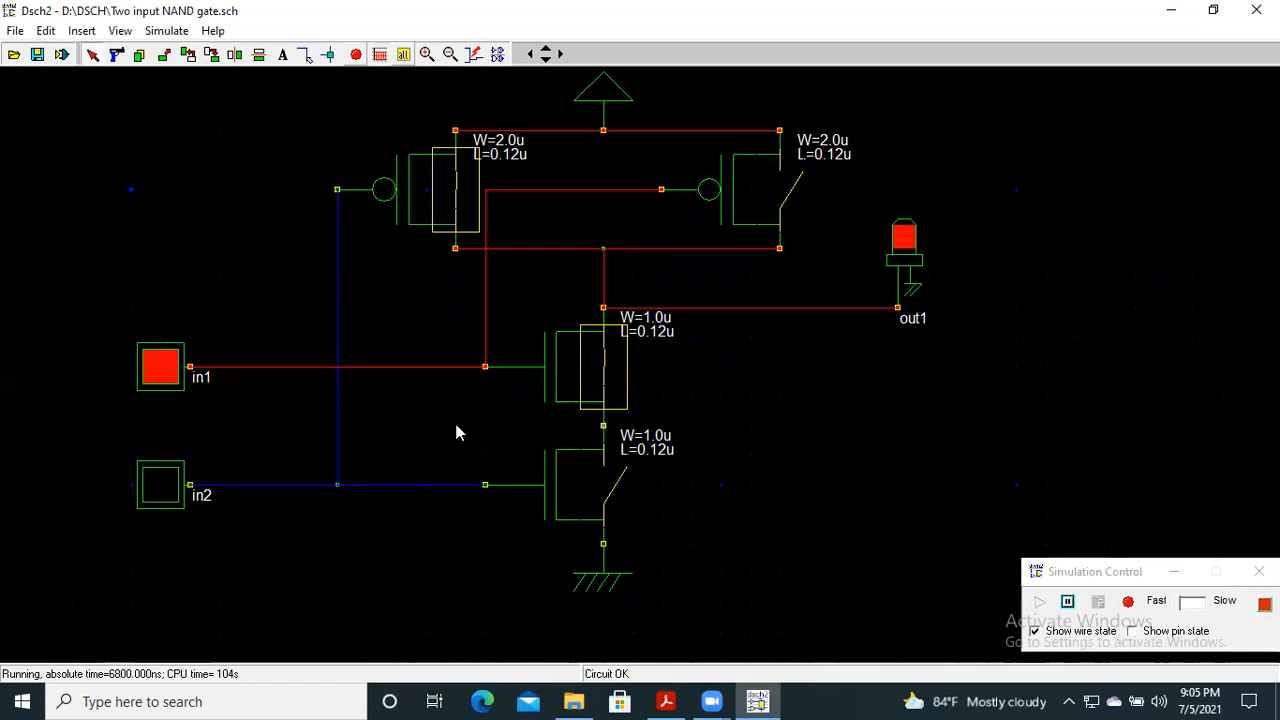
click(170, 374)
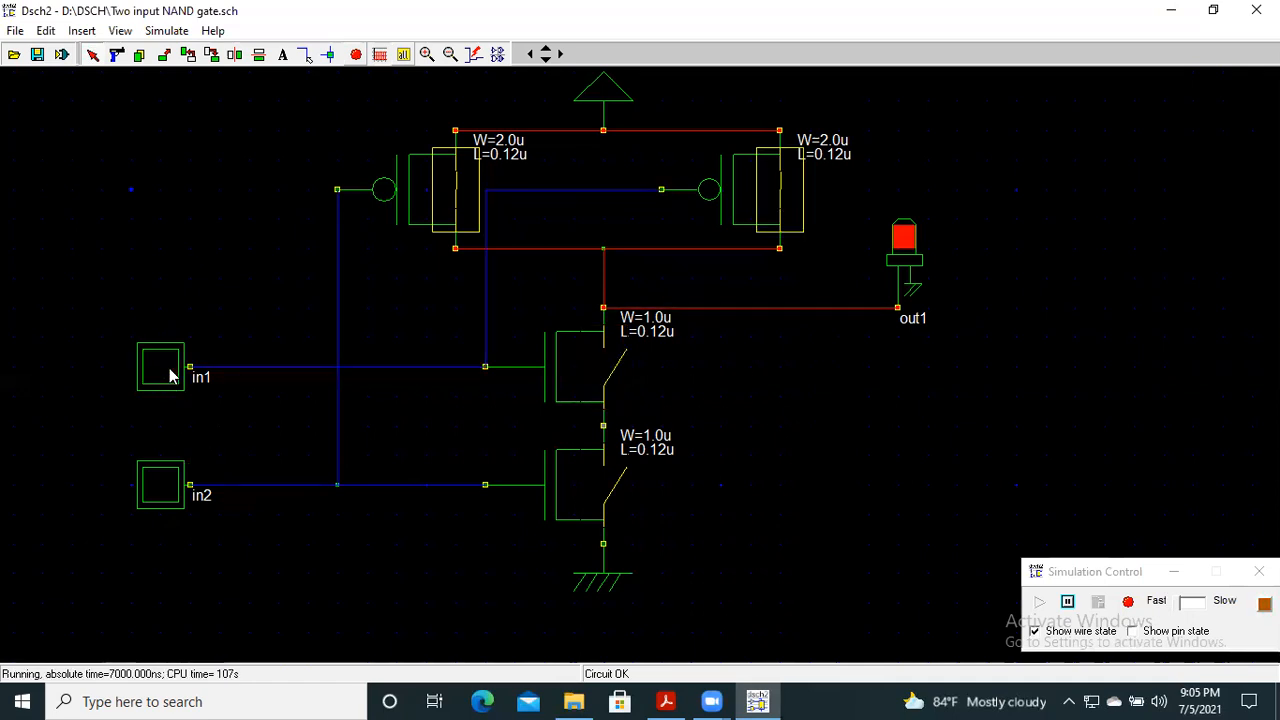
click(164, 487)
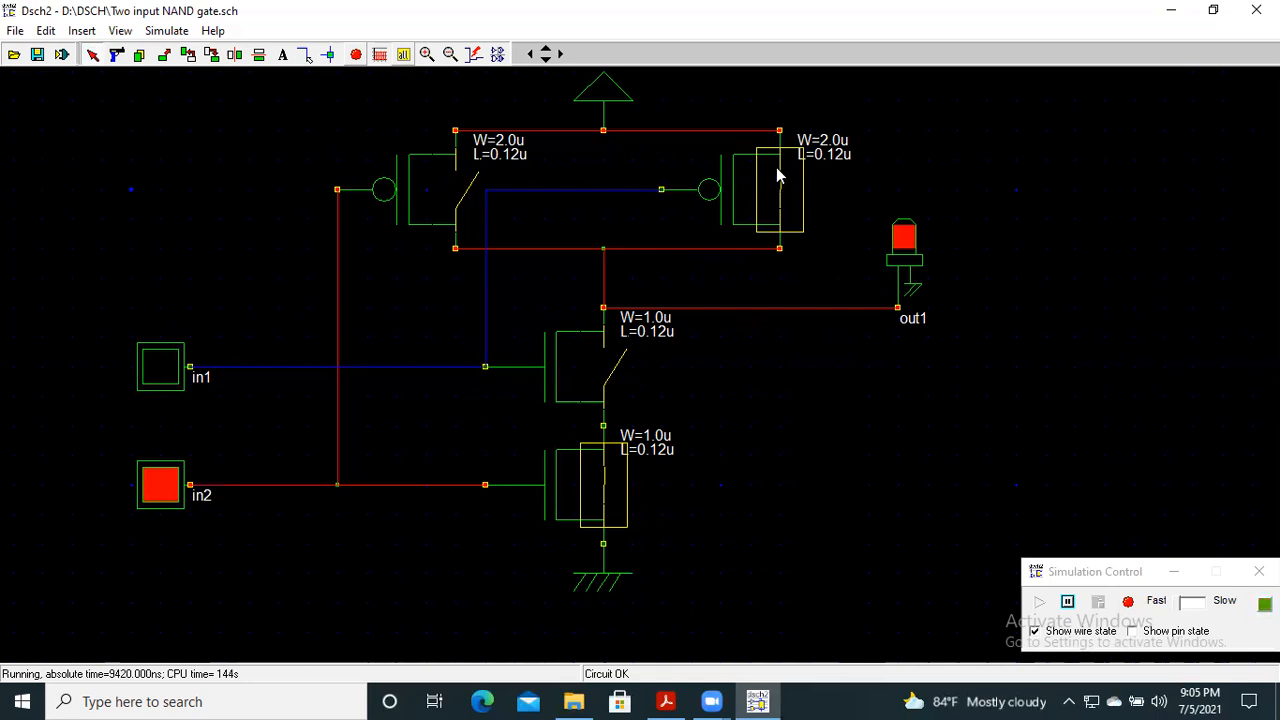
click(167, 375)
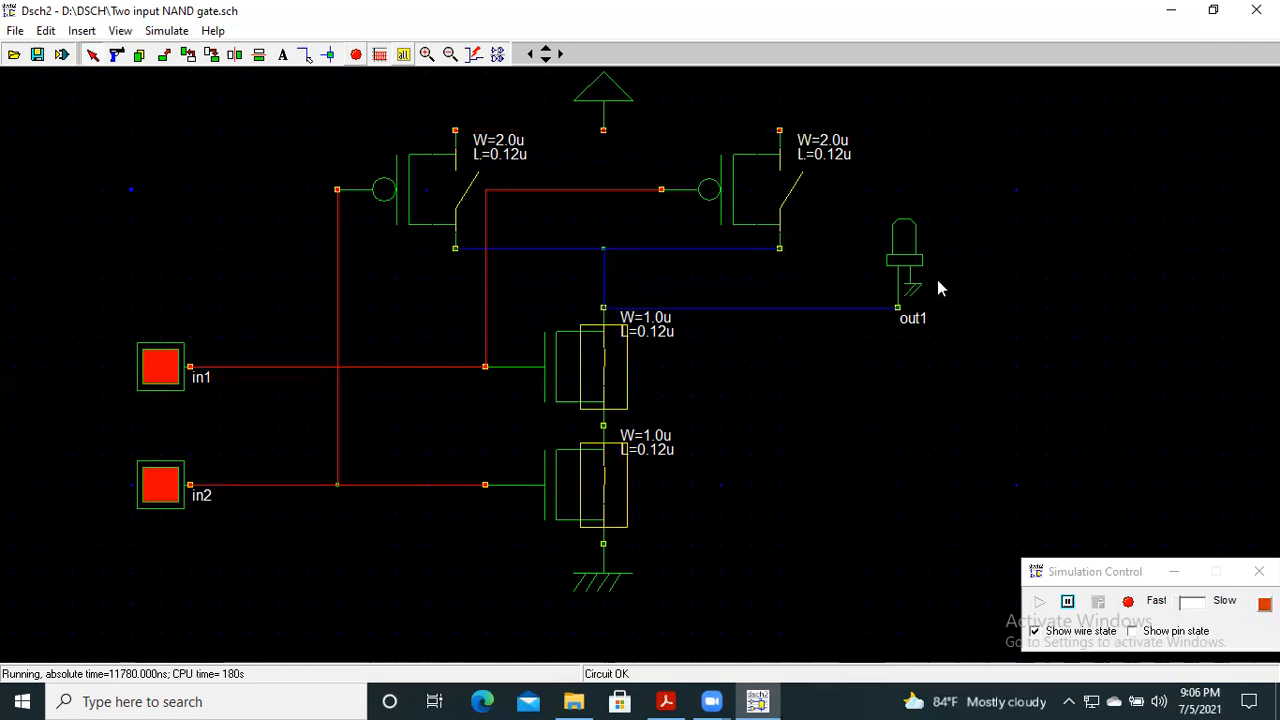
click(380, 55)
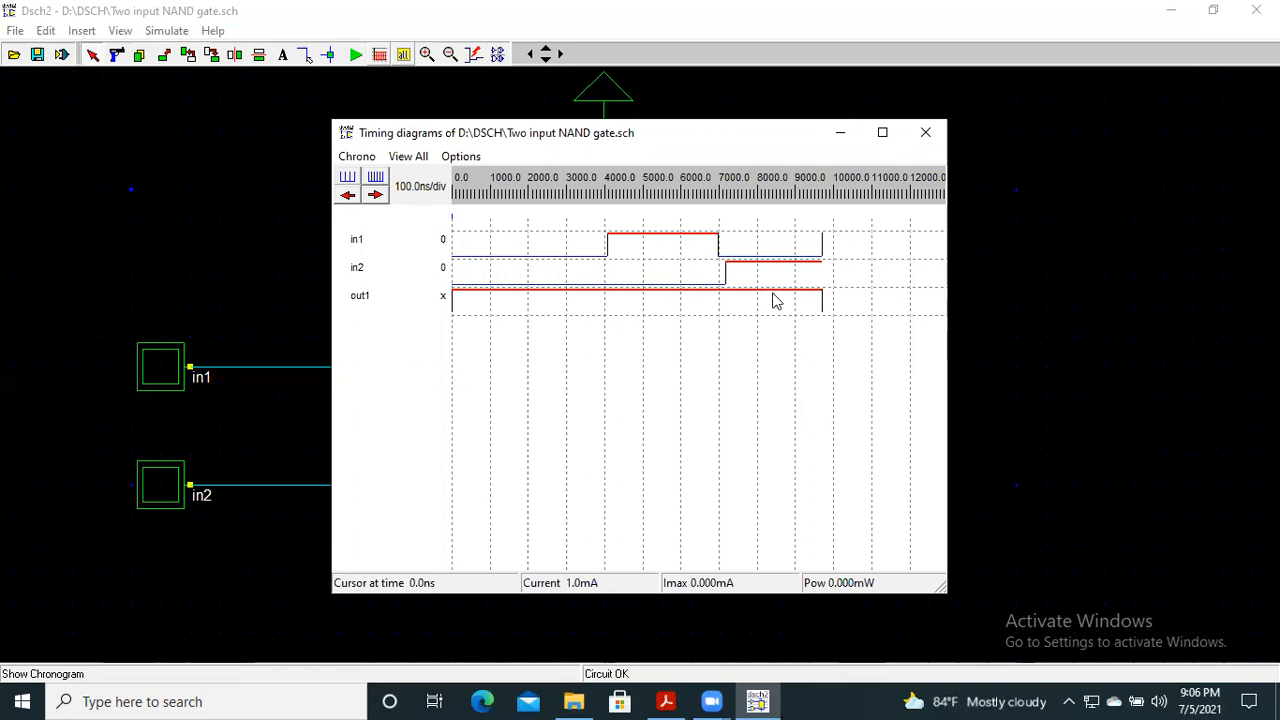
click(934, 132)
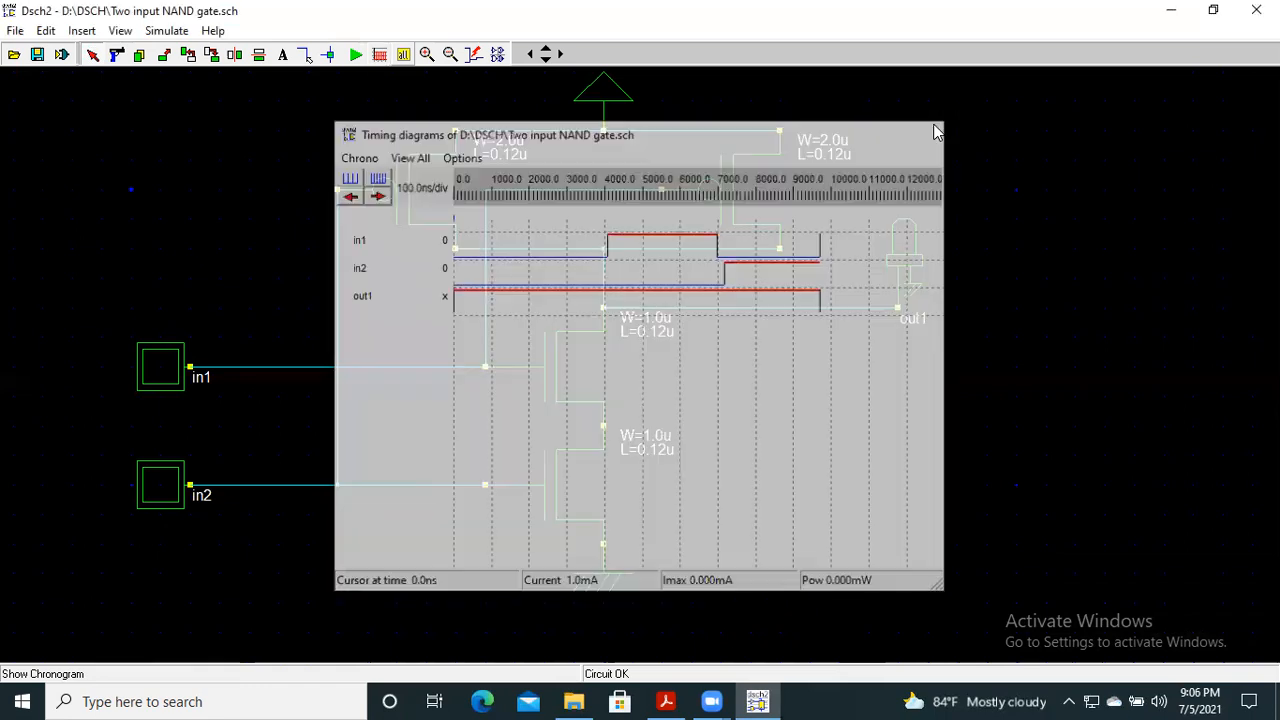
Generate the SPICE file of the NAND gate schematic and review its netlist and MOS model lines.
click(15, 31)
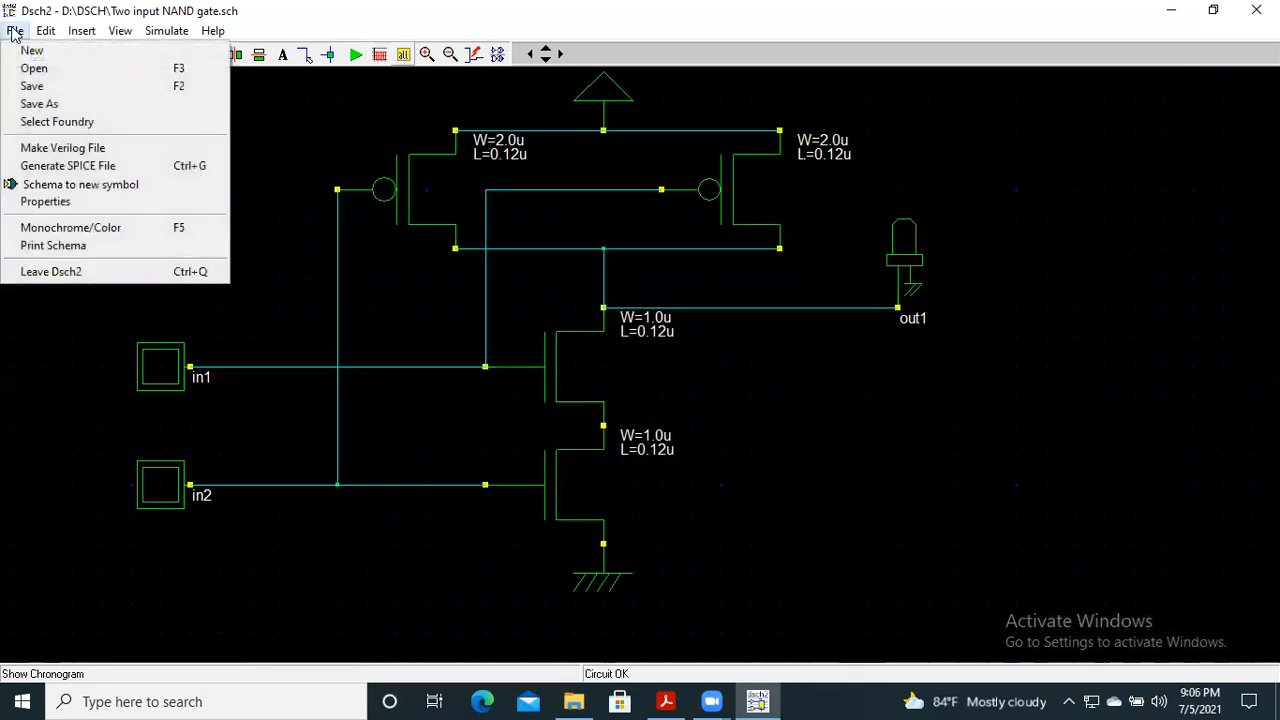
click(58, 167)
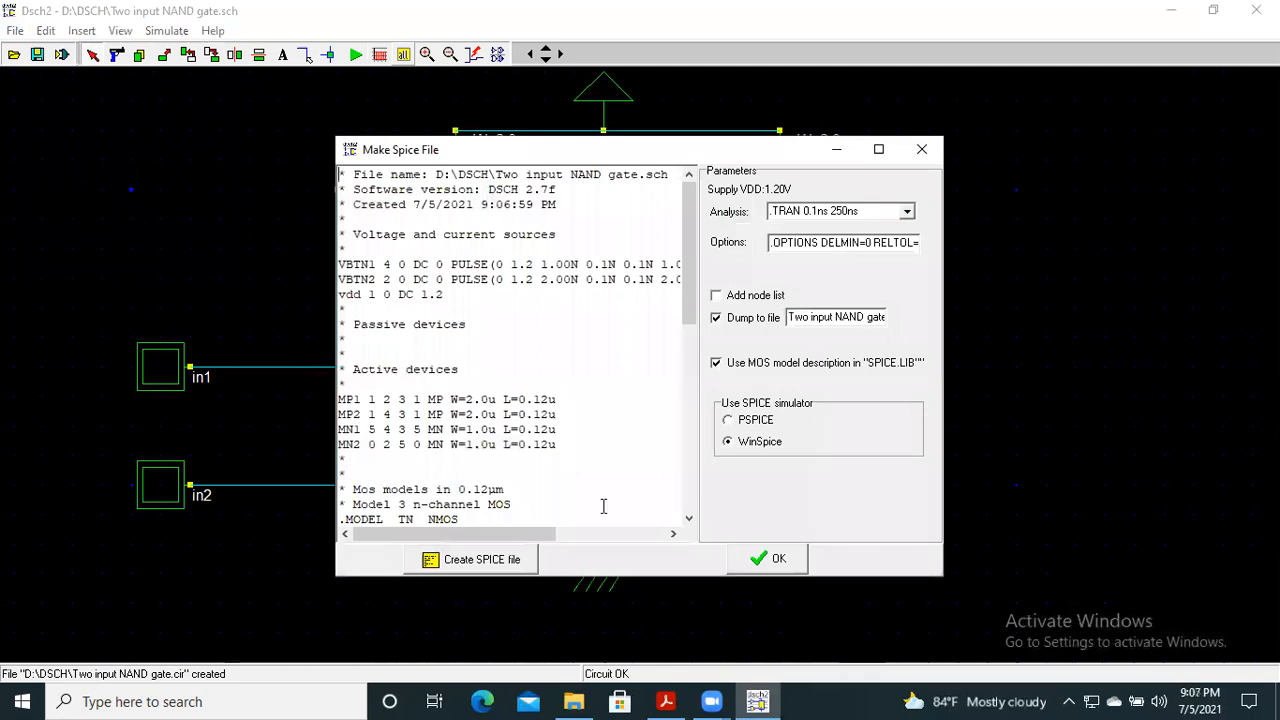
click(516, 562)
scroll(588, 399, down, 4)
scroll(588, 399, down, 10)
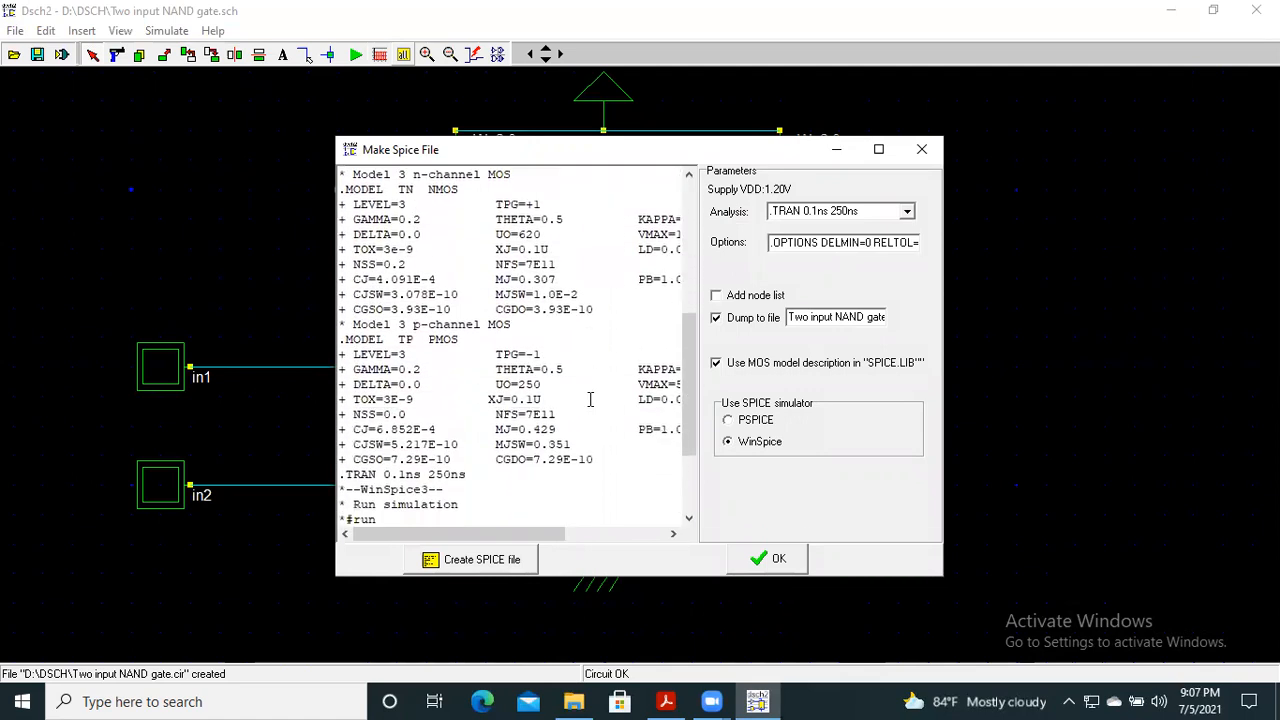
scroll(592, 398, up, 15)
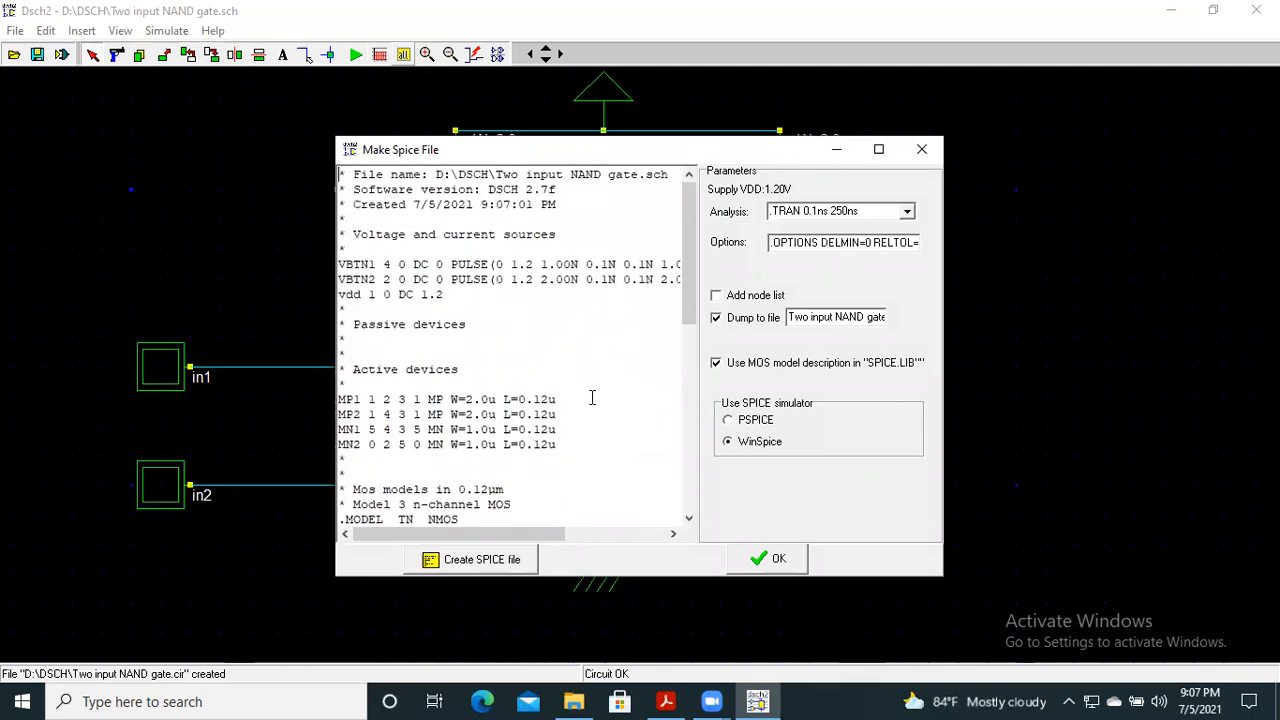
click(933, 152)
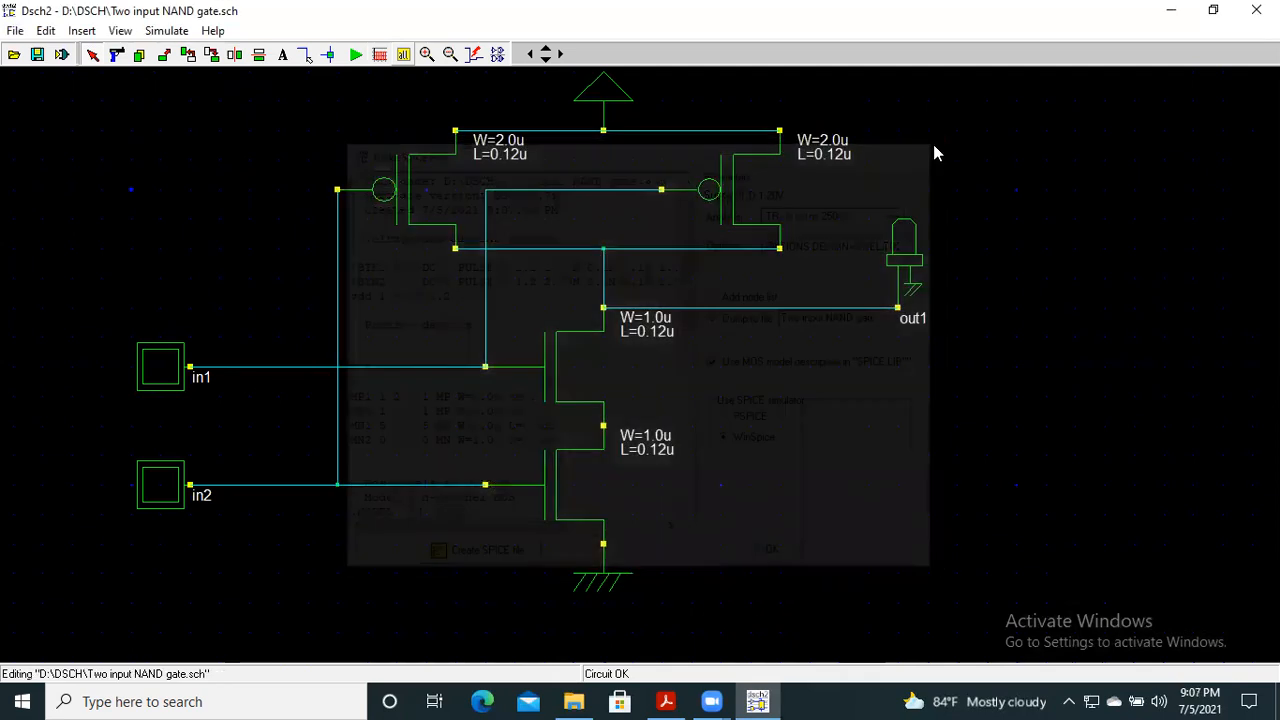
Generate the Verilog file of the NAND gate schematic and accept its description.
click(15, 31)
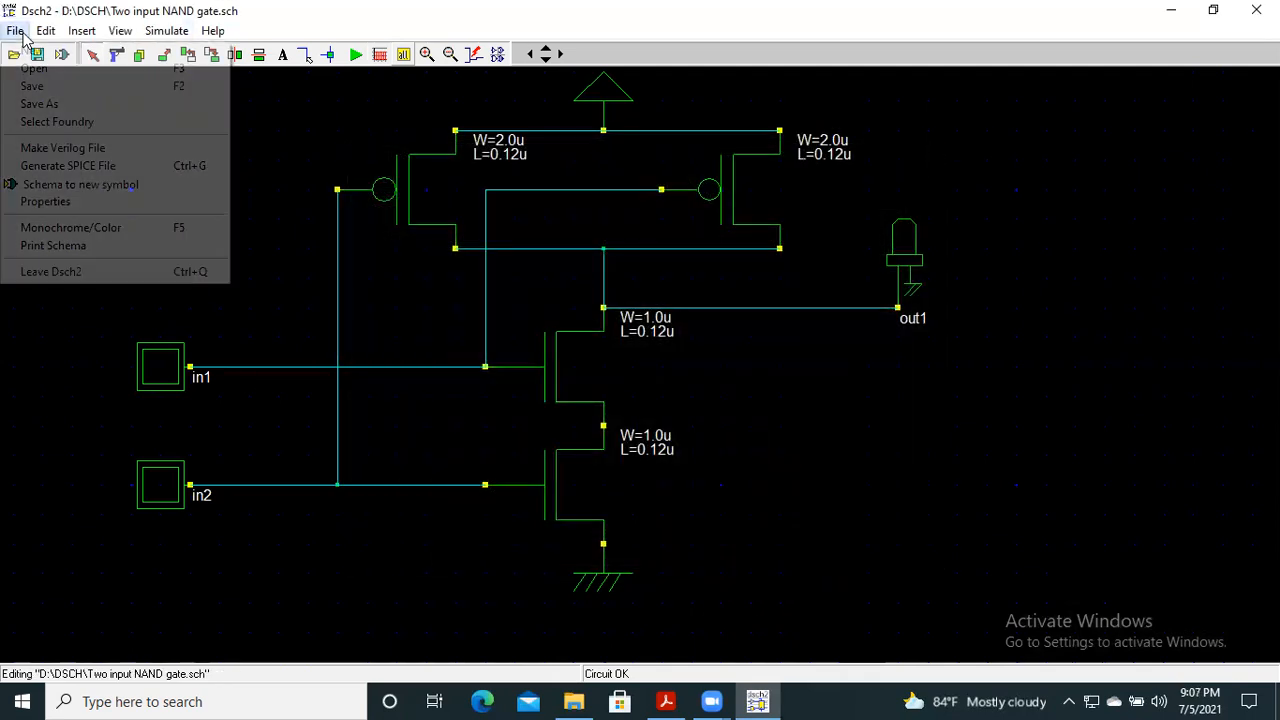
click(65, 150)
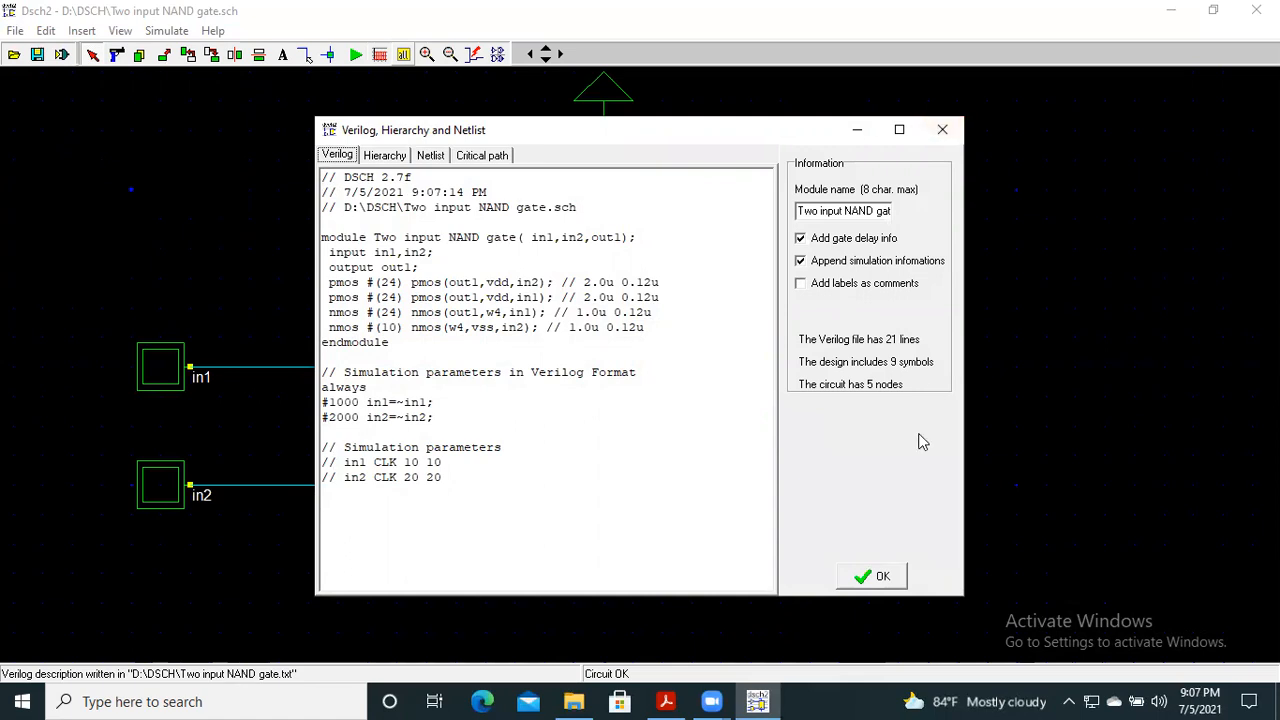
click(882, 577)
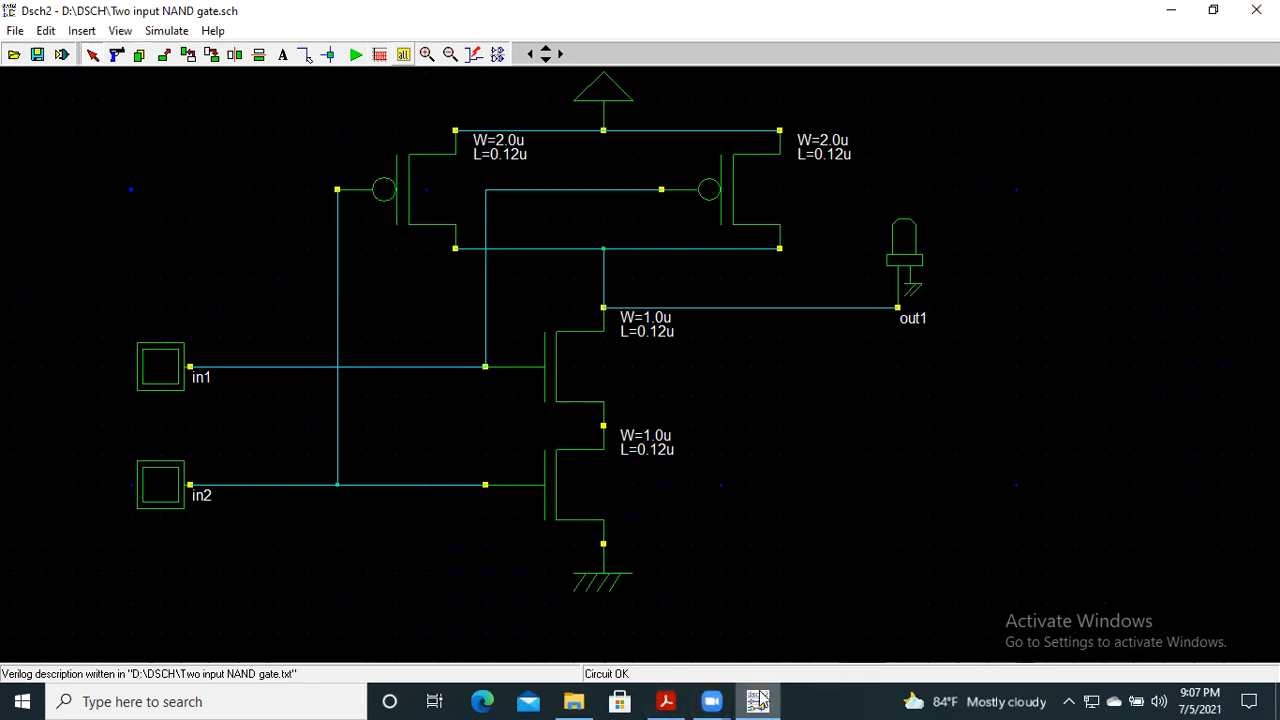
Close the Dsch2 schematic editor.
click(712, 701)
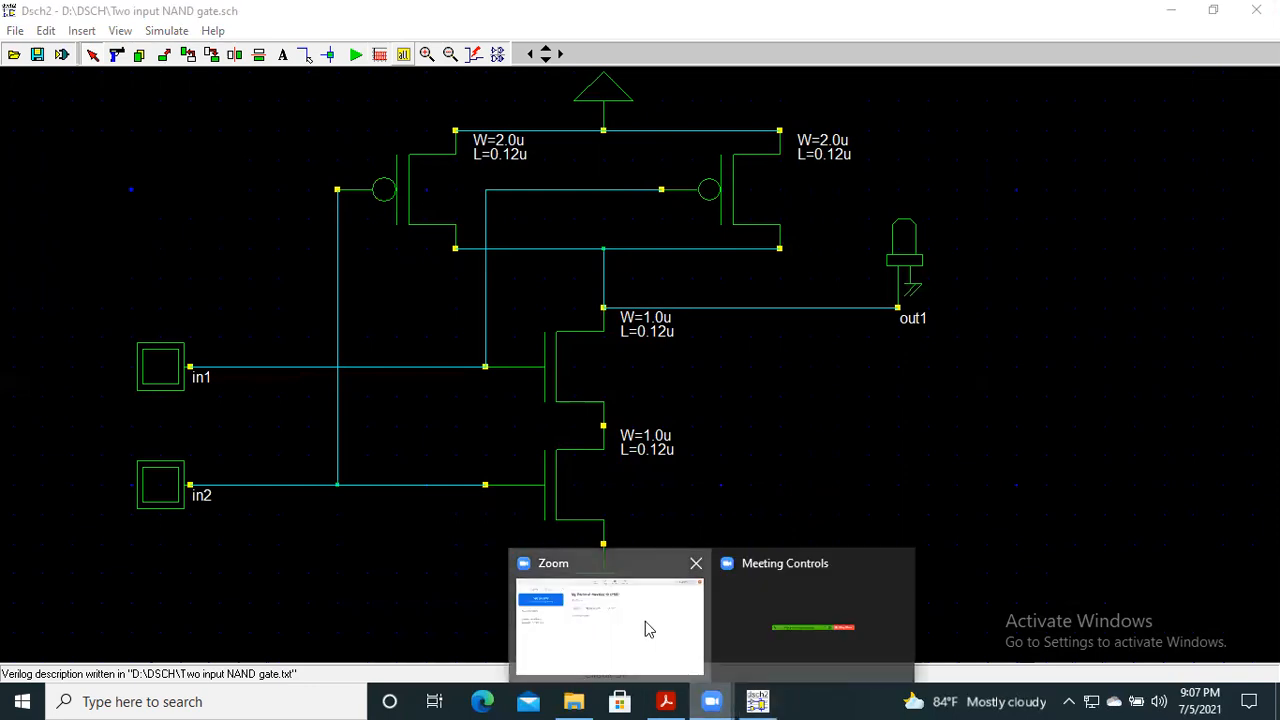
click(757, 700)
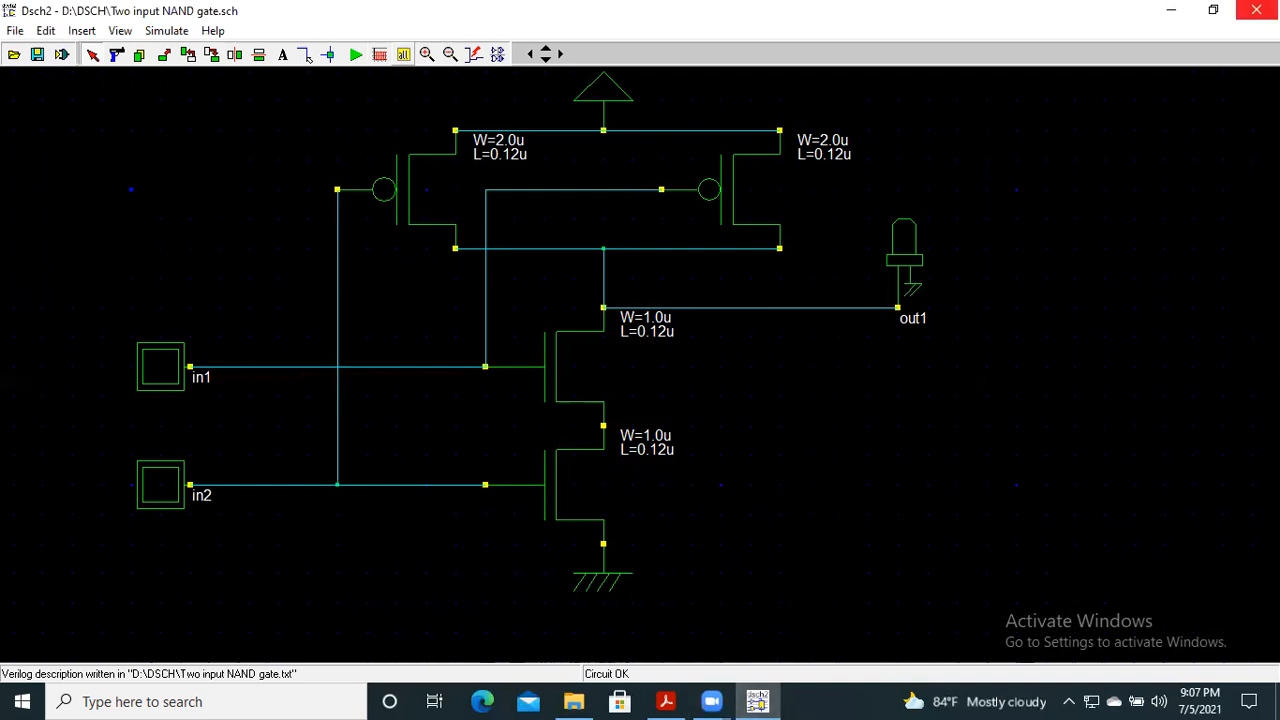
click(1256, 10)
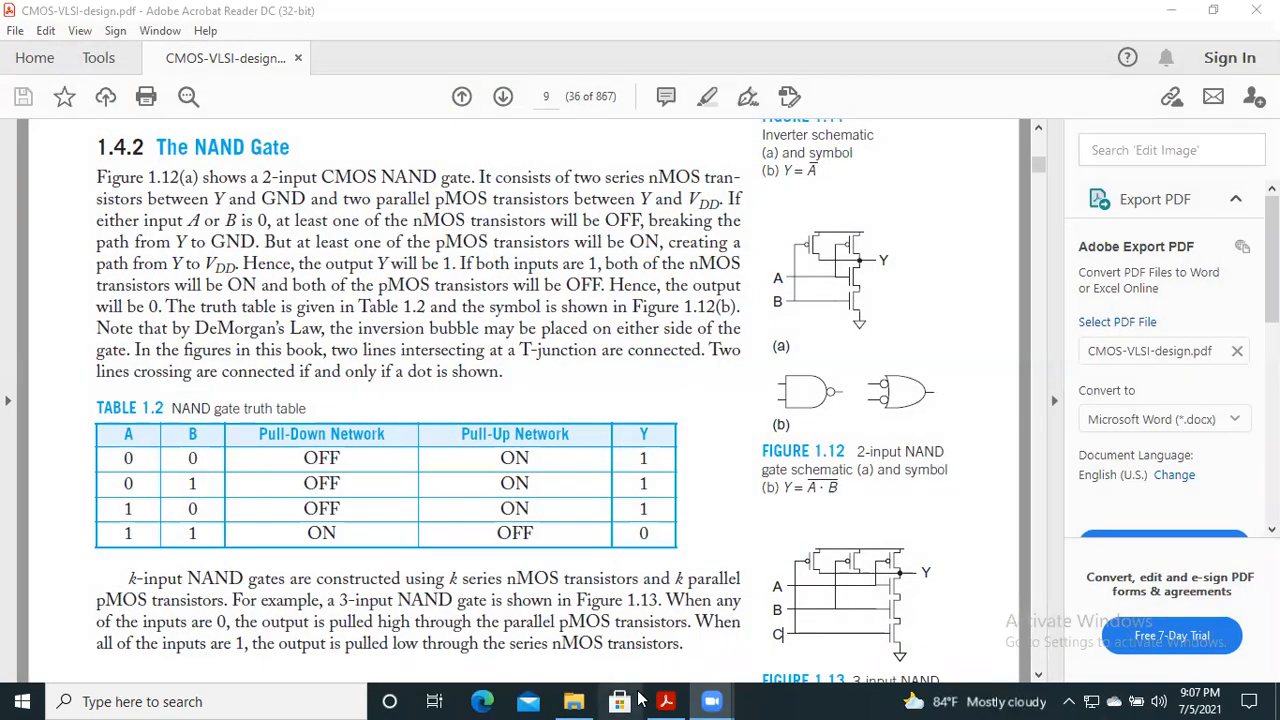
mouse_move(712, 701)
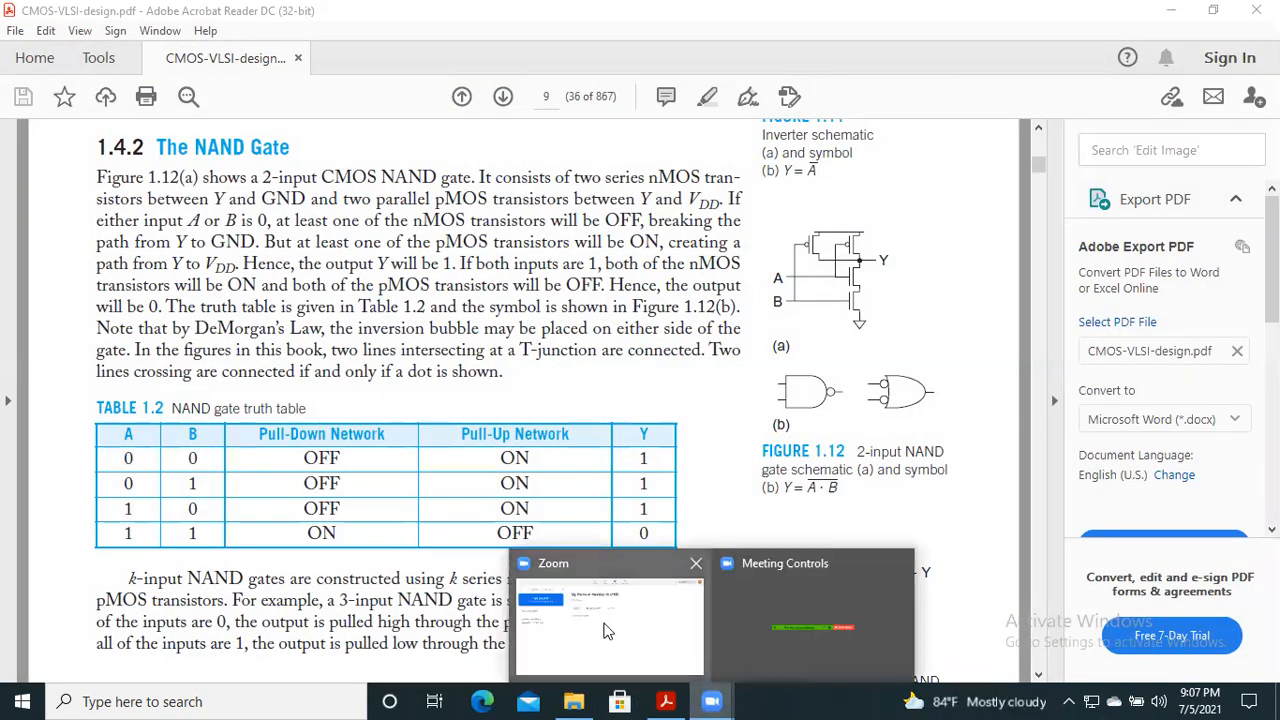
click(757, 632)
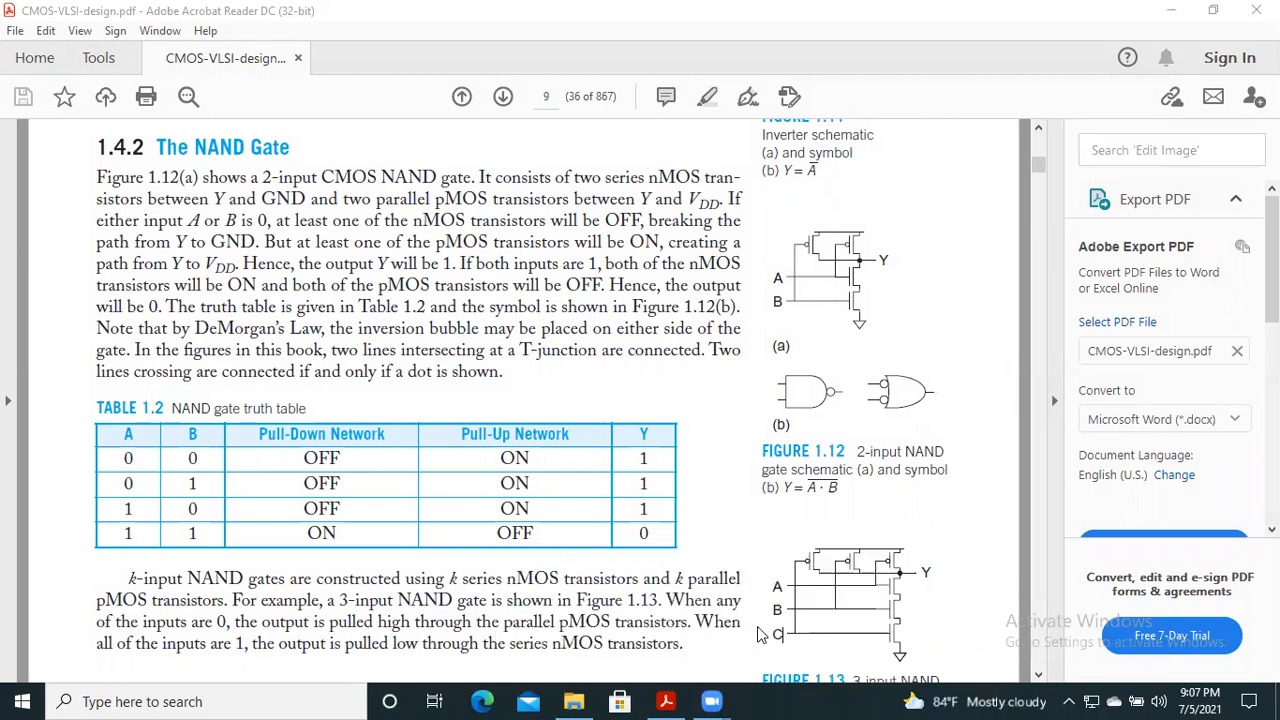